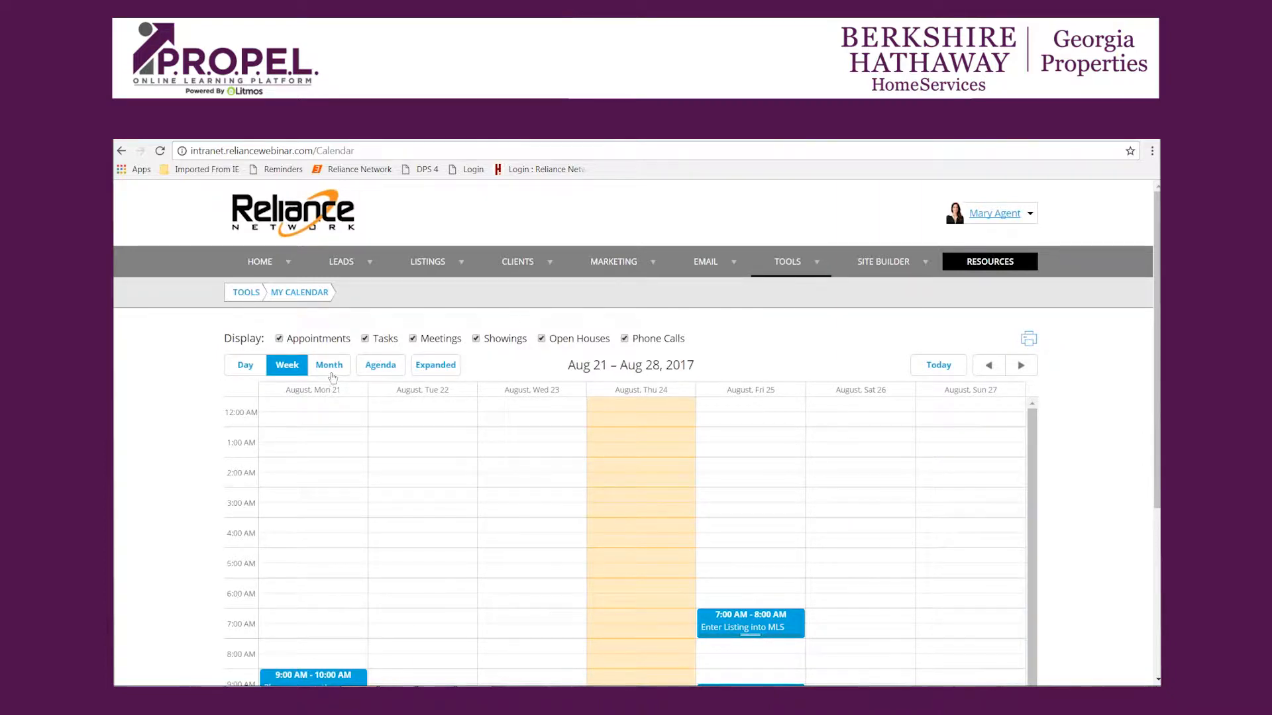
Look at the calendar in Day view for Friday, Aug 25, 2017.
{"action": "left_click", "coordinate": [251, 366]}
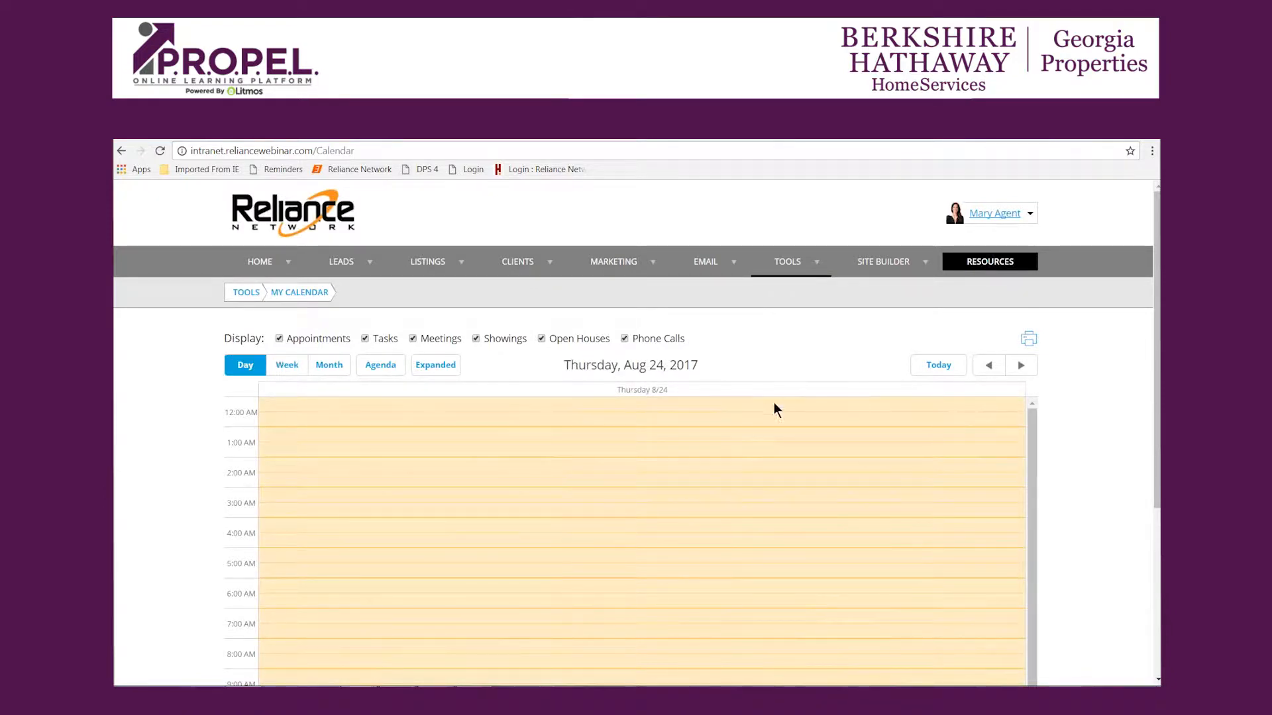
{"action": "left_click", "coordinate": [1021, 365]}
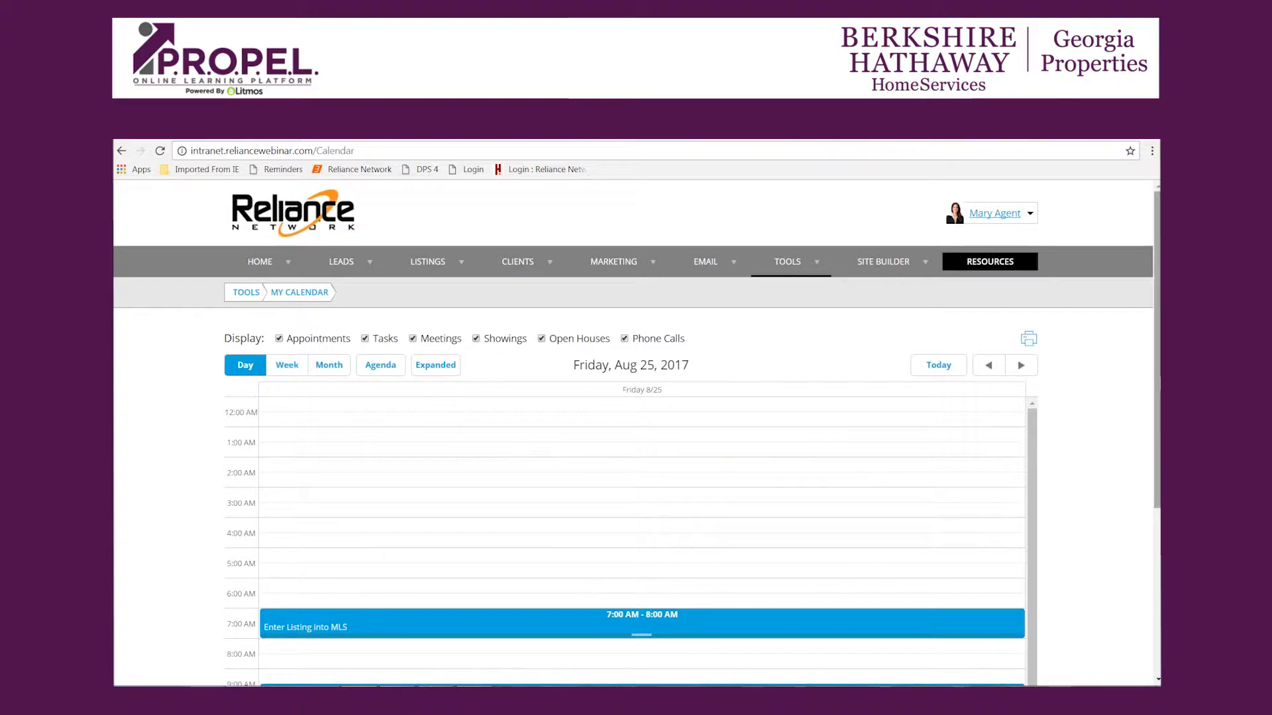
{"action": "left_click_drag", "start_coordinate": [1157, 381], "coordinate": [1158, 438]}
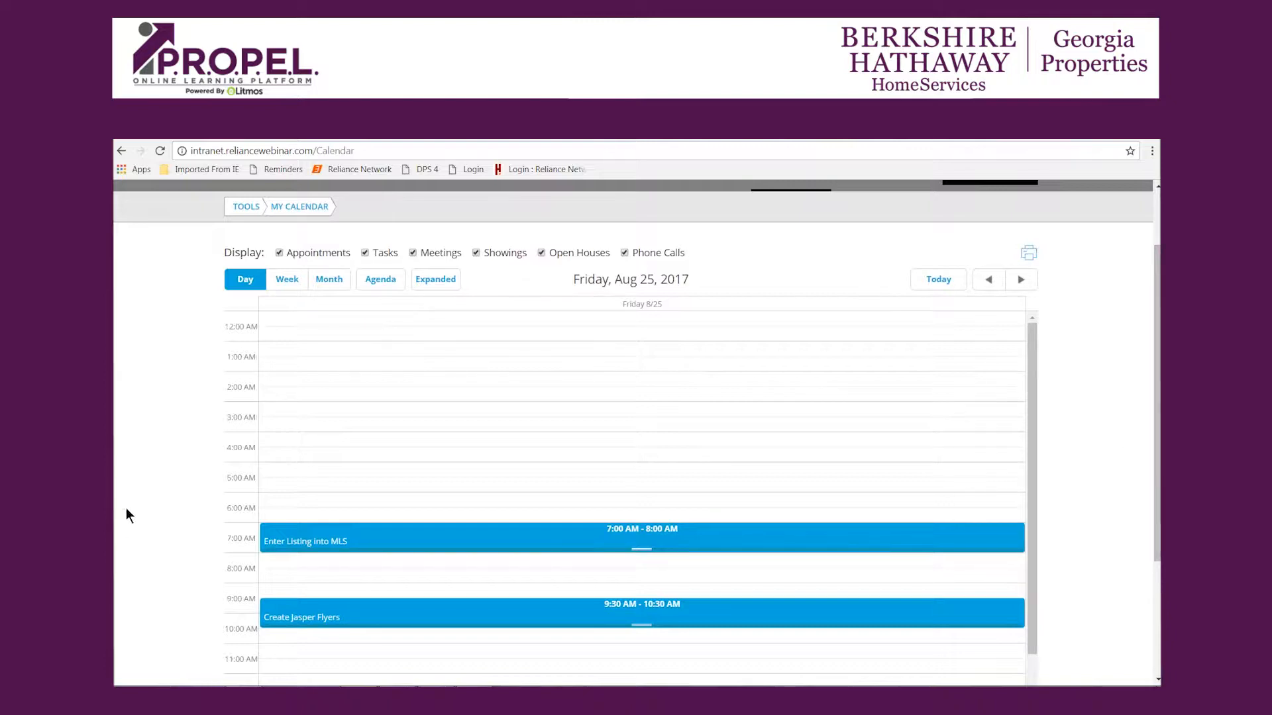
Compare the calendar's Month, Agenda and Expanded views, ending in the Week view.
{"action": "left_click", "coordinate": [323, 281]}
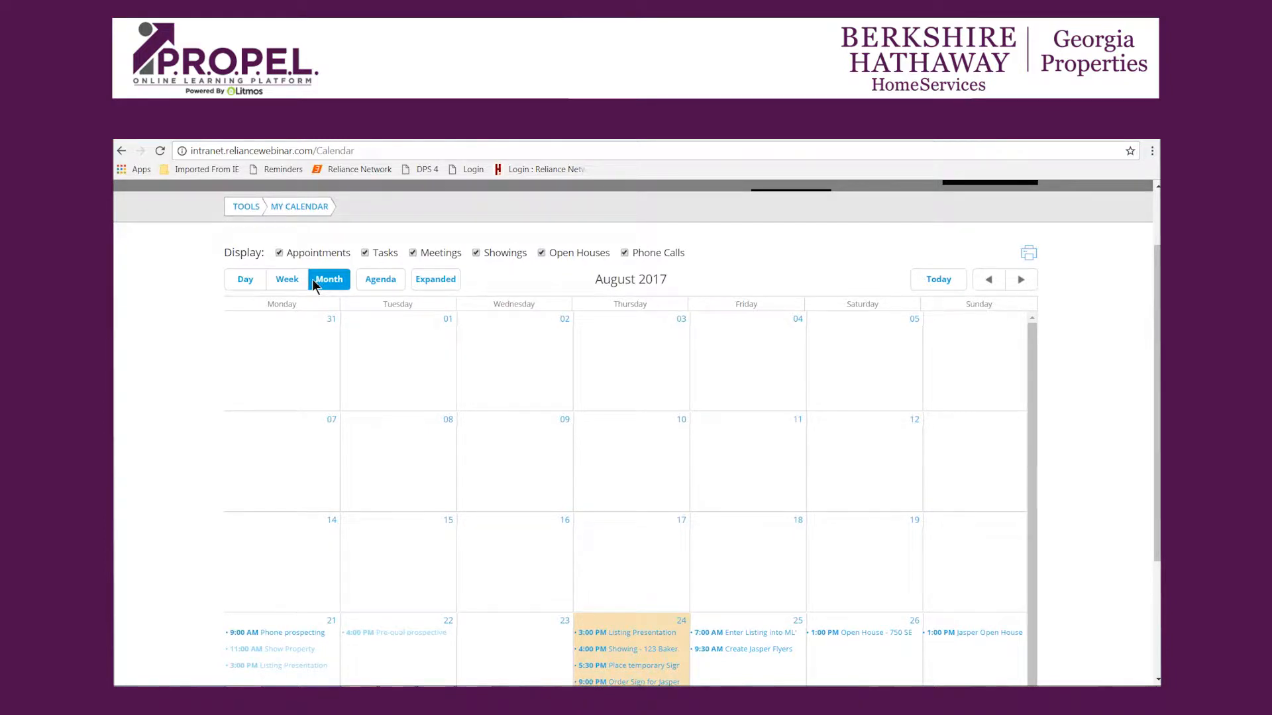
{"action": "left_click", "coordinate": [367, 280]}
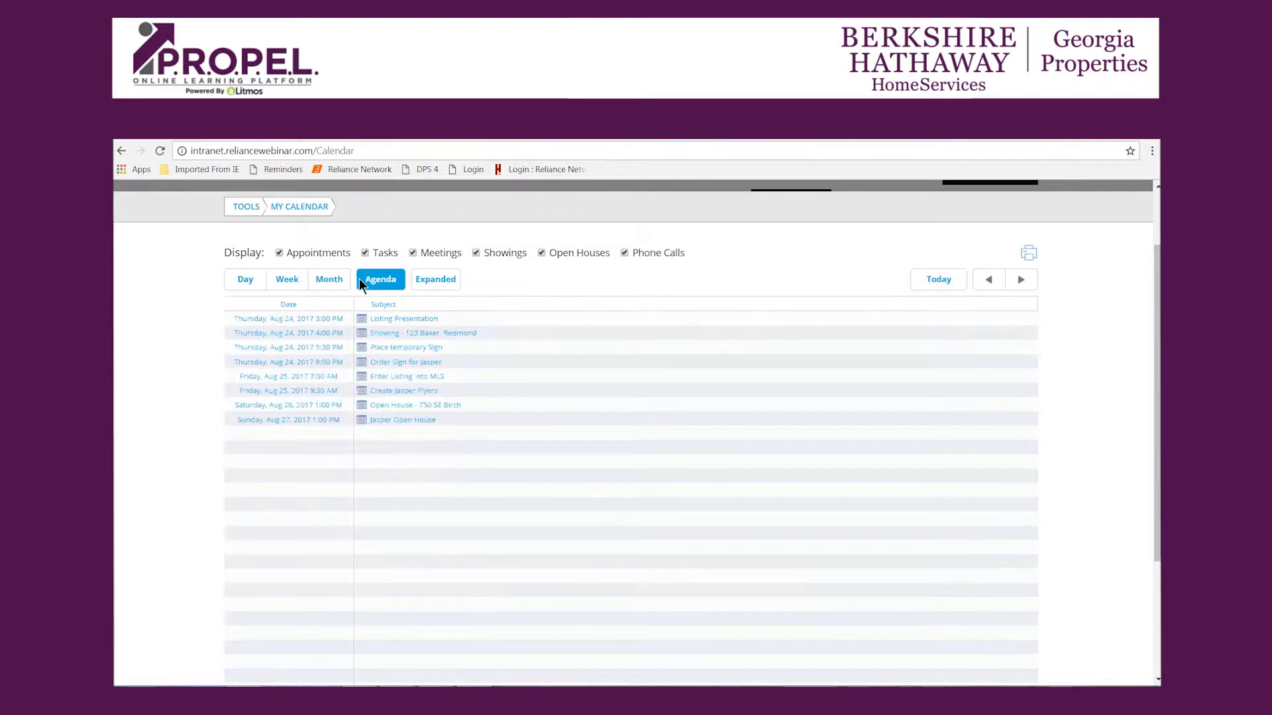
{"action": "left_click", "coordinate": [429, 282]}
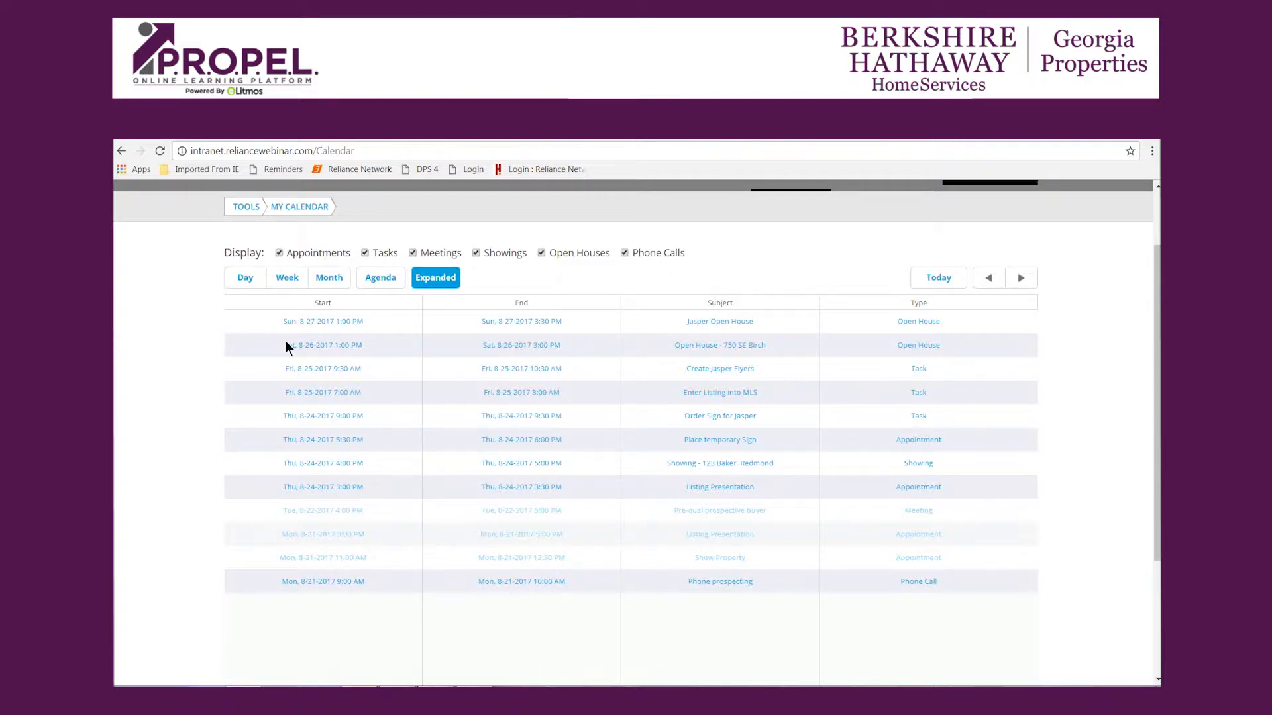
{"action": "left_click", "coordinate": [295, 279]}
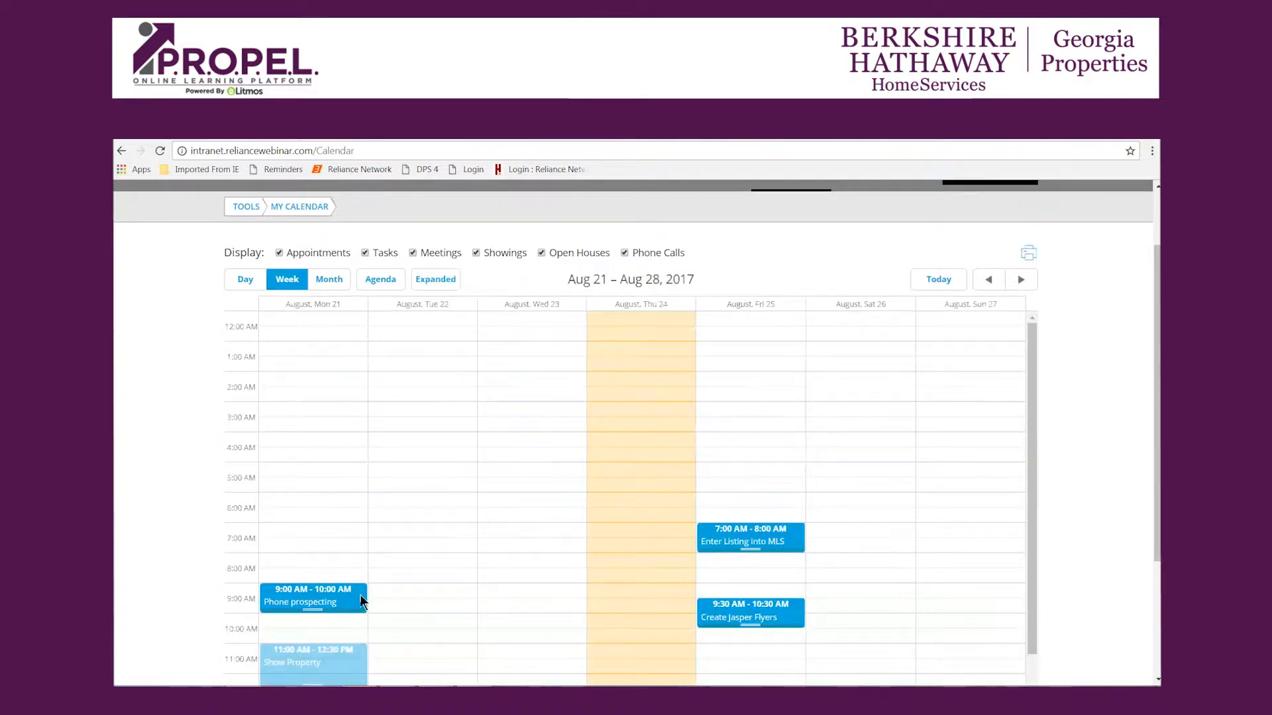
Start a new event on Thursday, Aug 24 at 11:00 AM as a Meeting with the subject "Pre-Qual Buyer".
{"action": "double_click", "coordinate": [621, 651]}
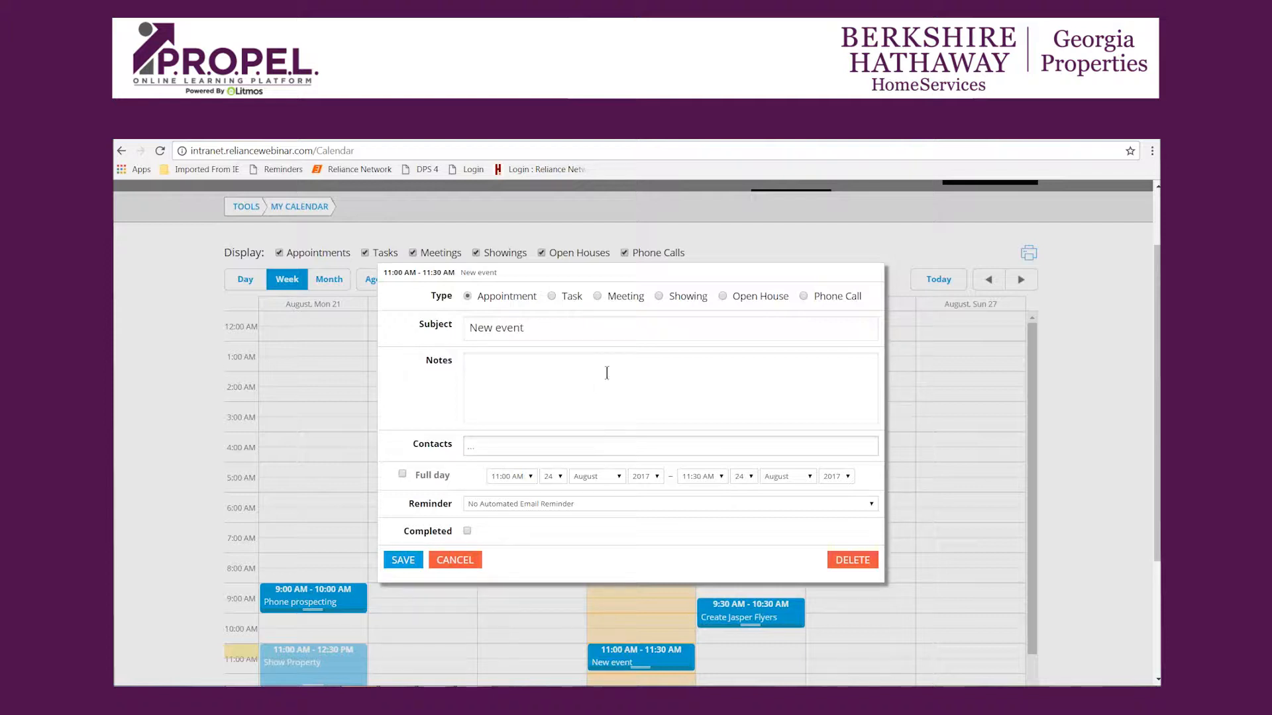
{"action": "left_click", "coordinate": [596, 296]}
{"action": "left_click_drag", "start_coordinate": [530, 329], "coordinate": [460, 329]}
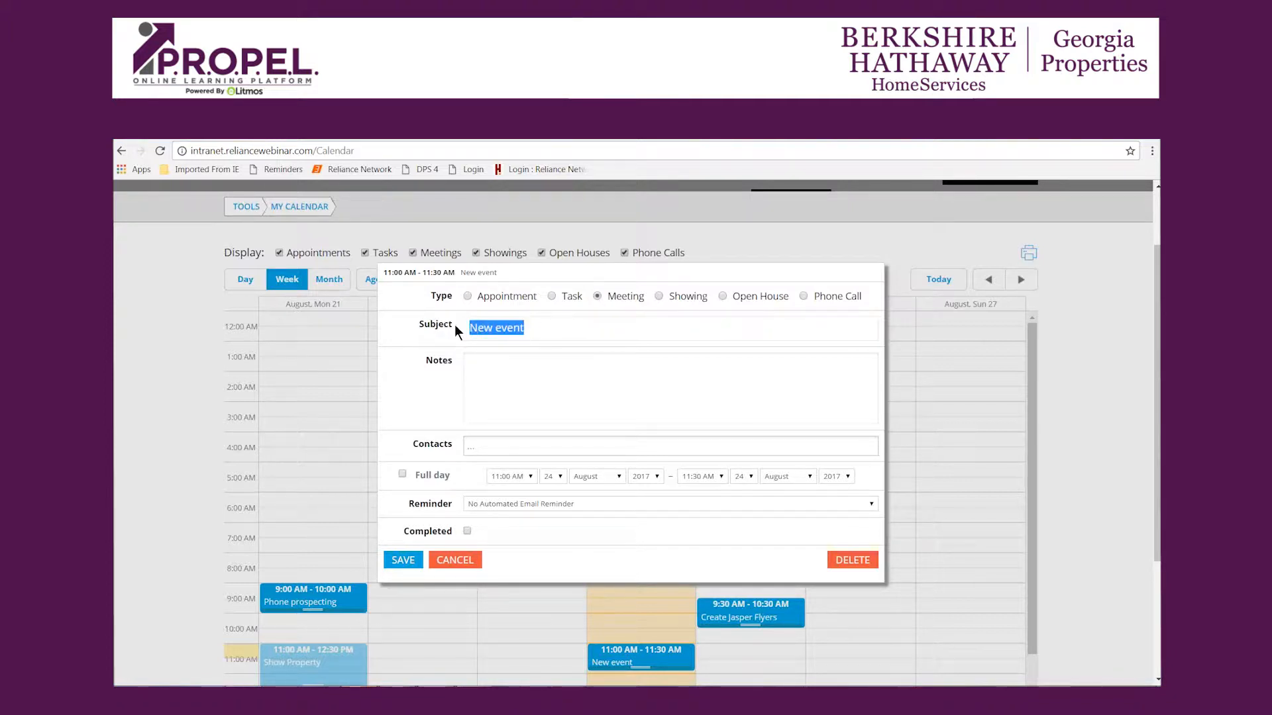
{"action": "type", "text": "Pre-Qual Buyer"}
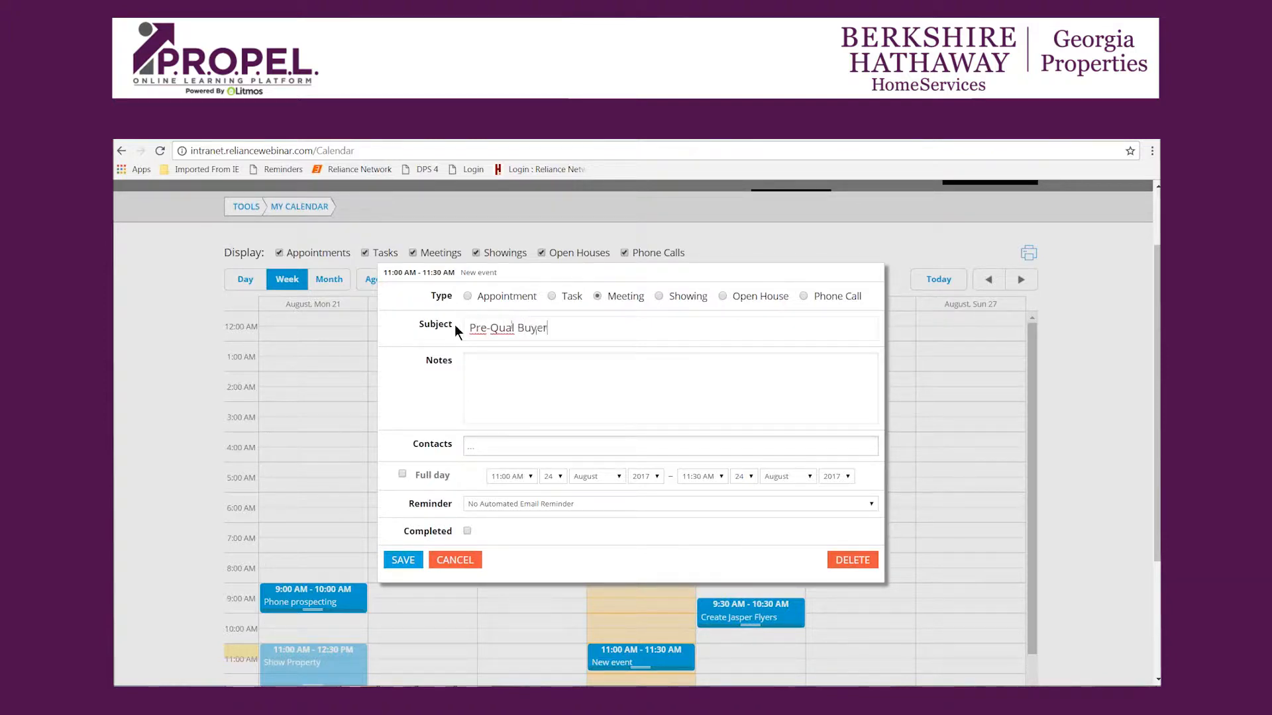
Link the client couple from the contact suggestions to the Pre-Qual Buyer meeting.
{"action": "left_click", "coordinate": [667, 412]}
{"action": "left_click", "coordinate": [626, 448]}
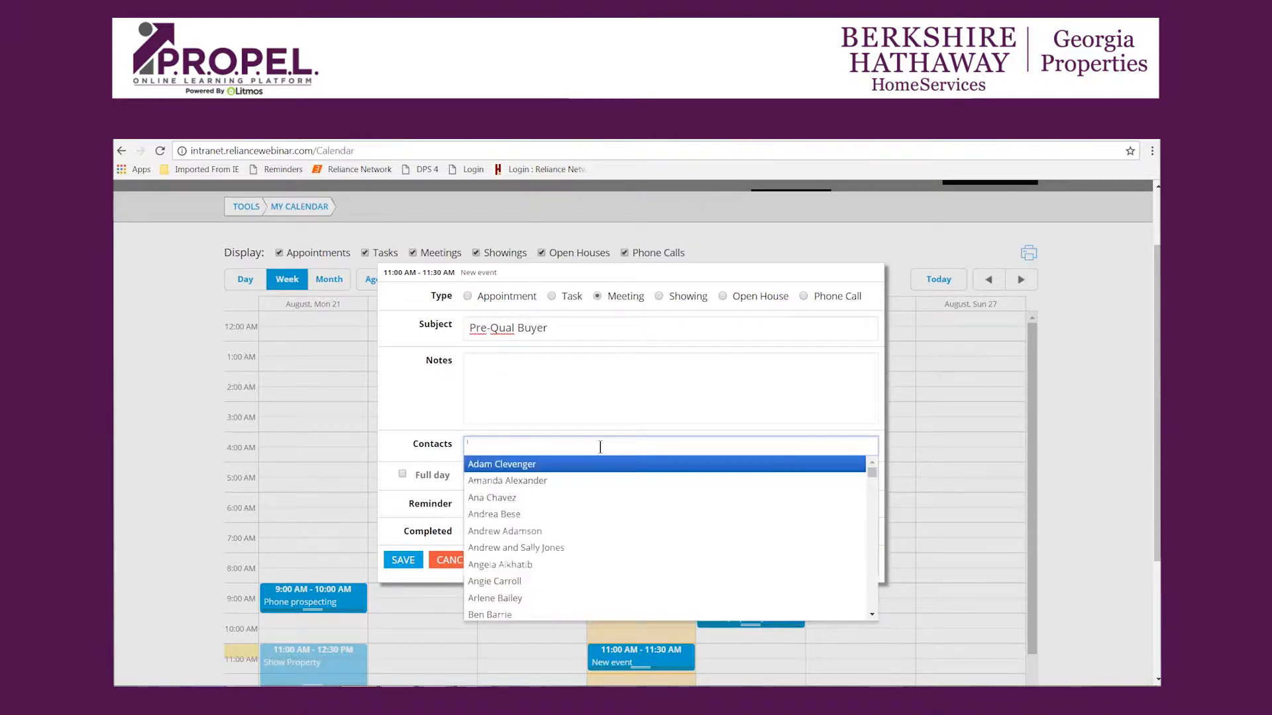
{"action": "left_click", "coordinate": [555, 555]}
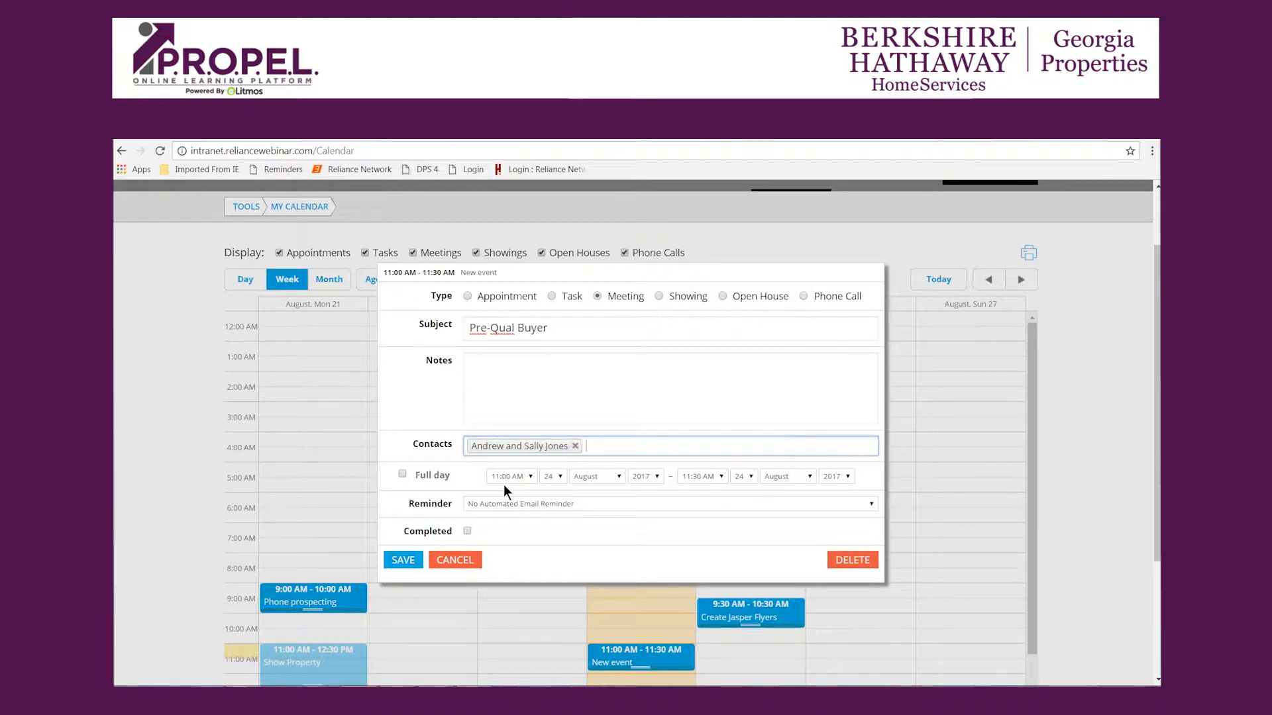
Set the meeting's end time to 12:00 PM and its reminder to 1 Hour Before, and try to save it.
{"action": "left_click", "coordinate": [721, 476]}
{"action": "scroll", "coordinate": [713, 465], "scroll_direction": "down", "scroll_amount": 1}
{"action": "left_click", "coordinate": [704, 442]}
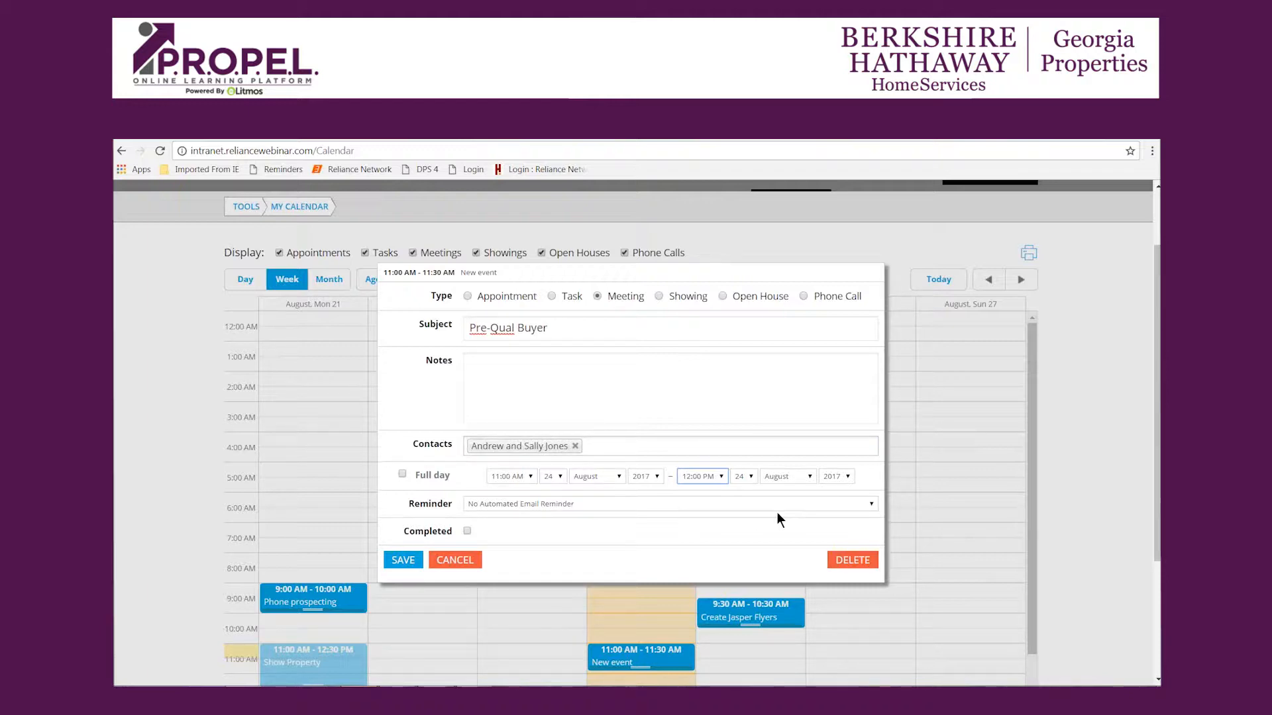
{"action": "left_click", "coordinate": [869, 503]}
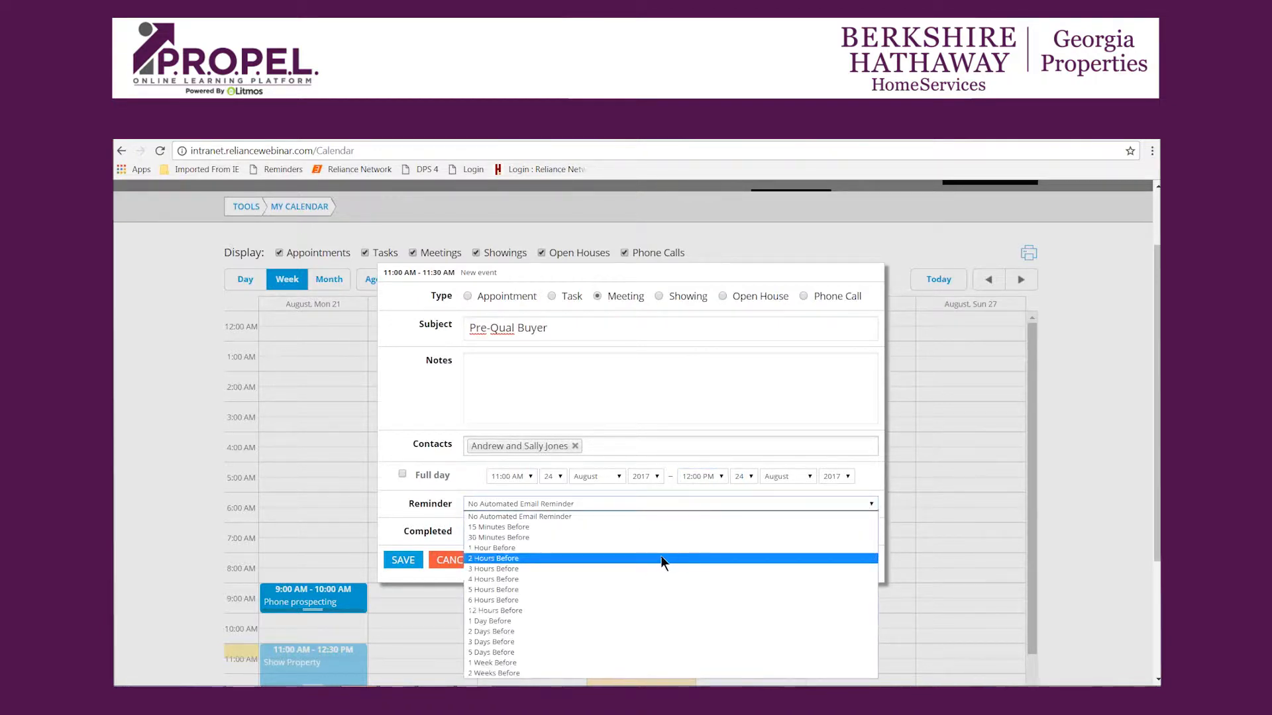
{"action": "left_click", "coordinate": [647, 548]}
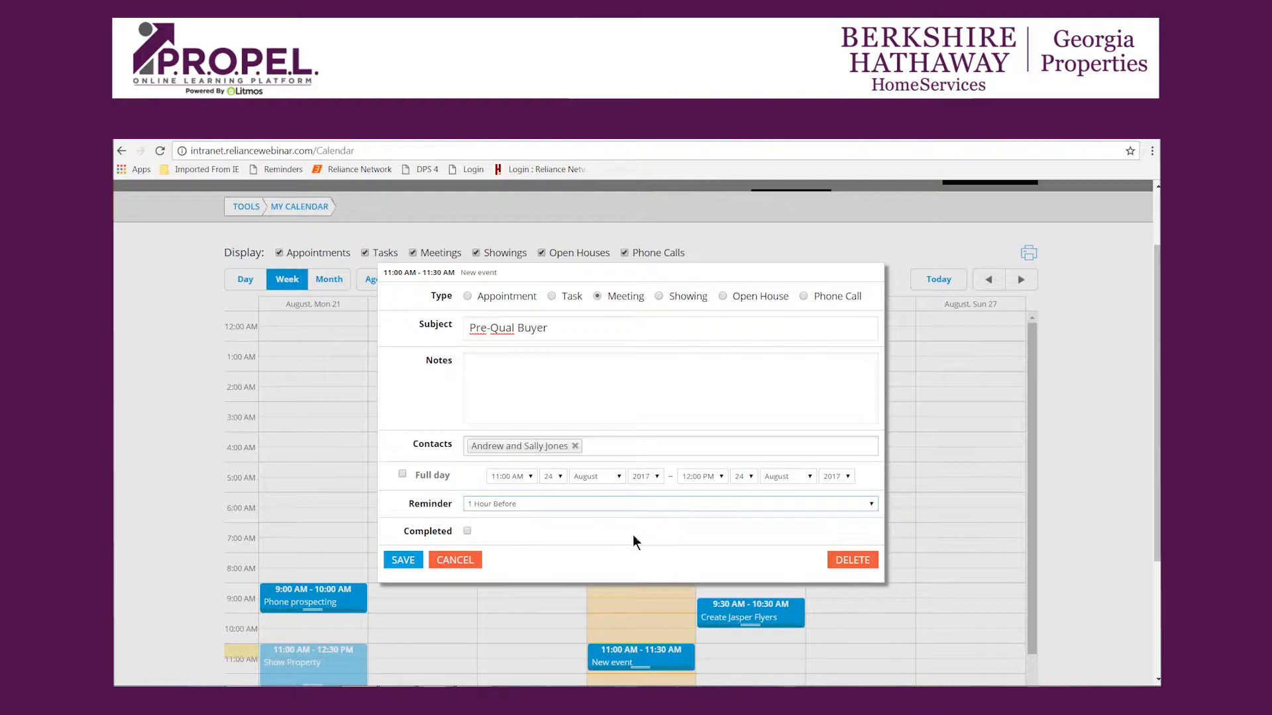
{"action": "left_click", "coordinate": [403, 561]}
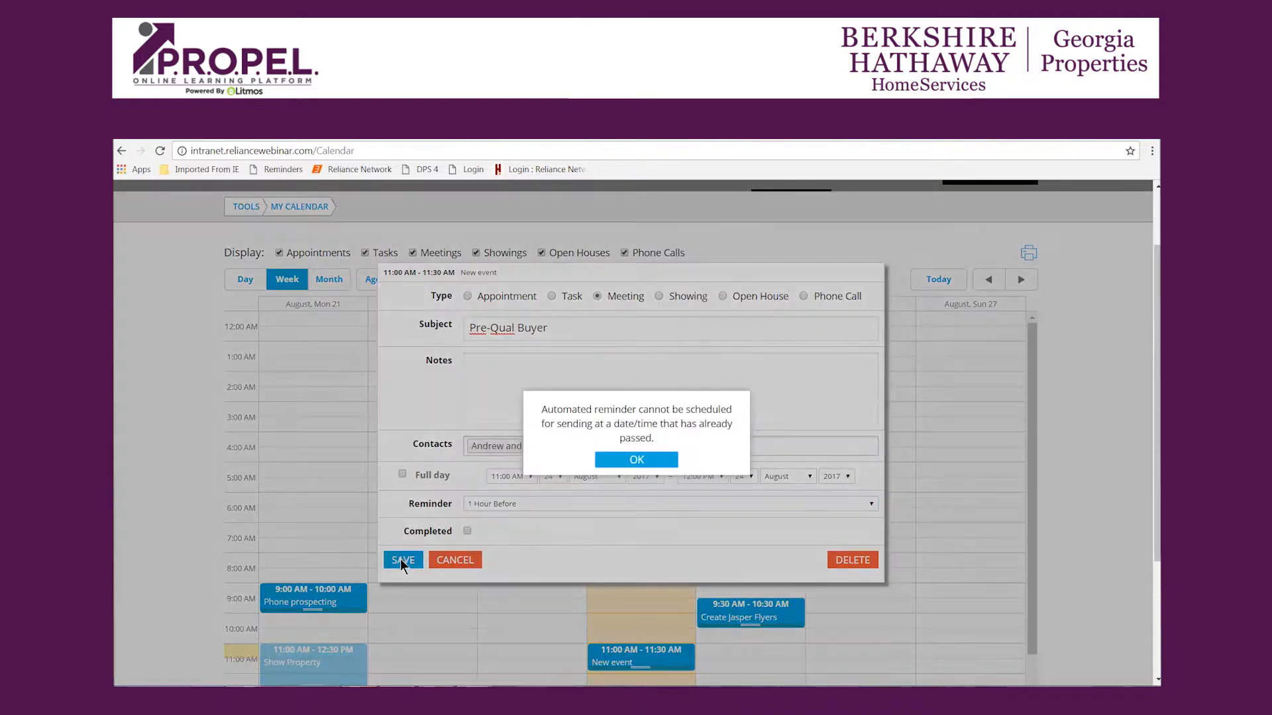
Reschedule the Pre-Qual Buyer meeting to 1:30 PM – 2:30 PM and save it.
{"action": "left_click", "coordinate": [634, 460]}
{"action": "left_click", "coordinate": [530, 476]}
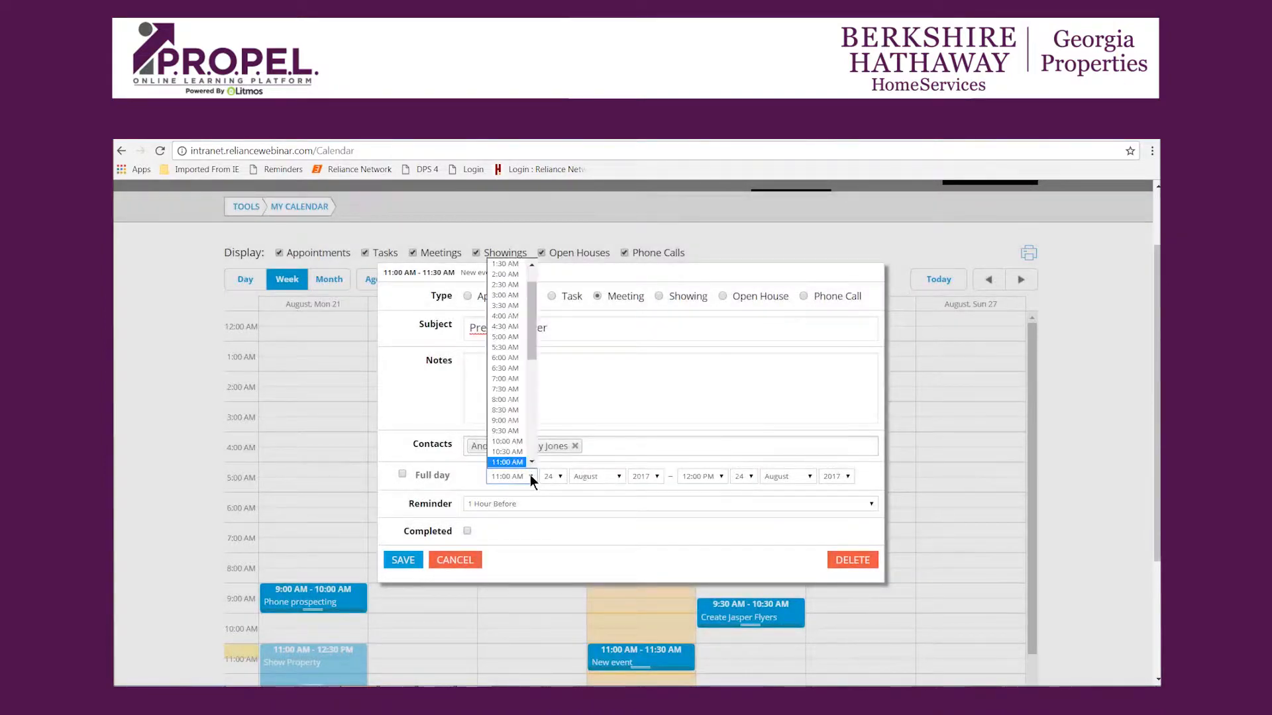
{"action": "scroll", "coordinate": [533, 463], "scroll_direction": "down", "scroll_amount": 2}
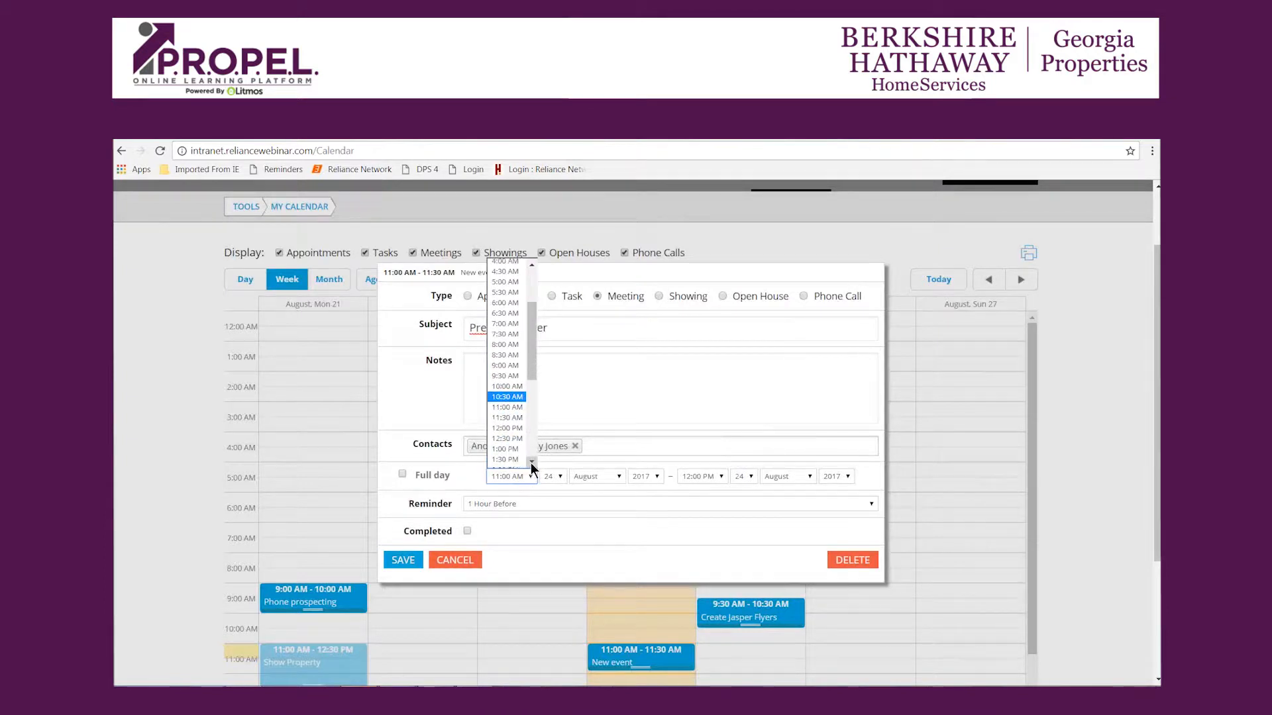
{"action": "left_click", "coordinate": [506, 460]}
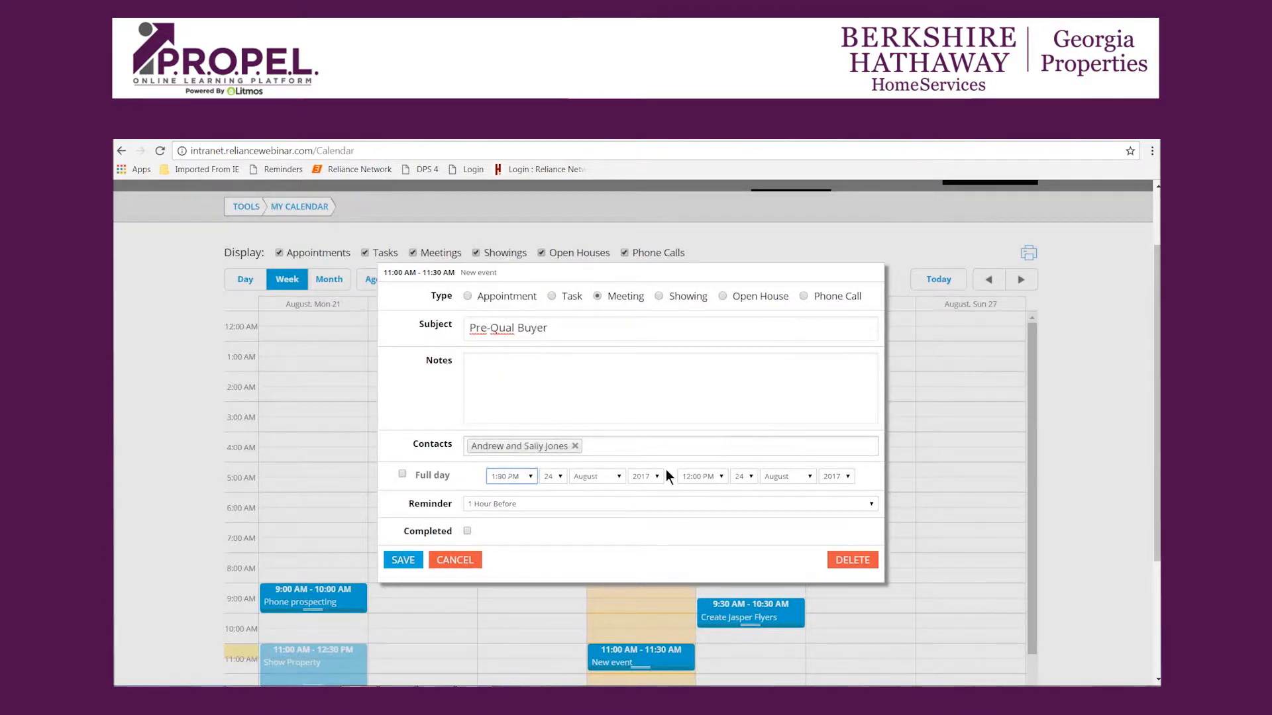
{"action": "left_click", "coordinate": [720, 477]}
{"action": "left_click", "coordinate": [720, 463]}
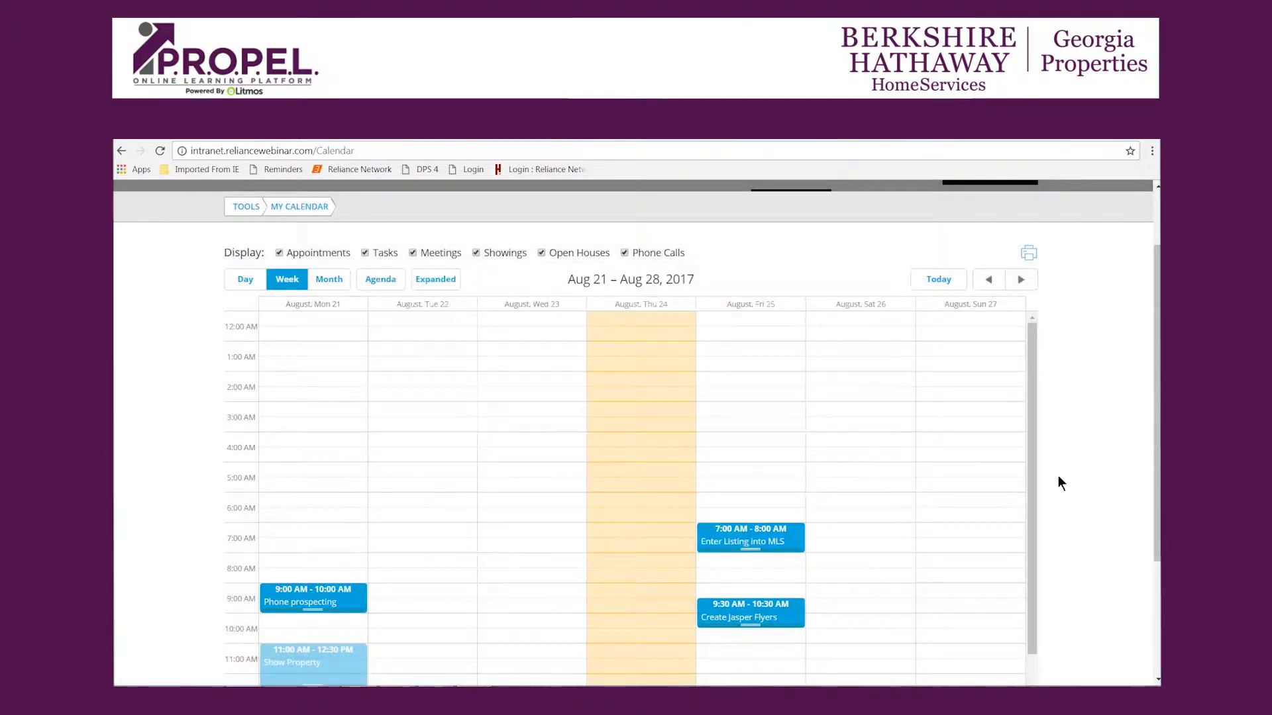
Bring up the sample Alert Reminder email image, read it and dismiss it.
{"action": "scroll", "coordinate": [1139, 527], "scroll_direction": "down", "scroll_amount": 3}
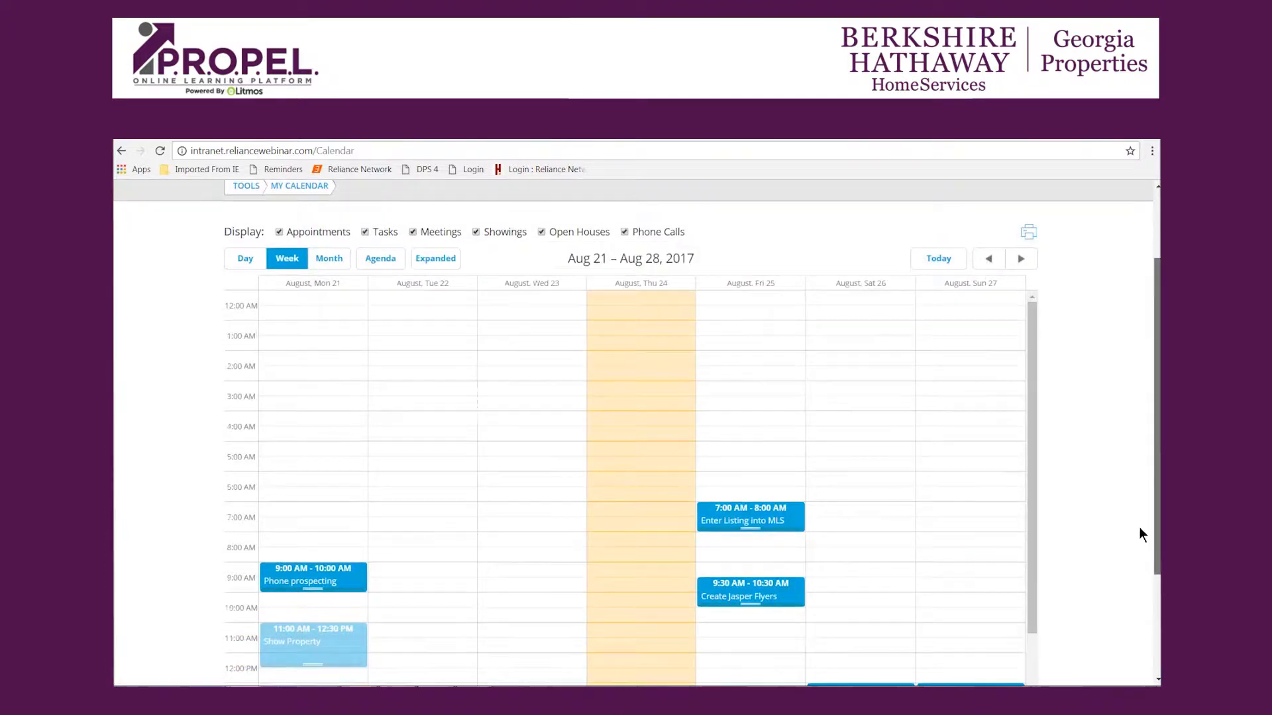
{"action": "scroll", "coordinate": [1122, 605], "scroll_direction": "up", "scroll_amount": 3}
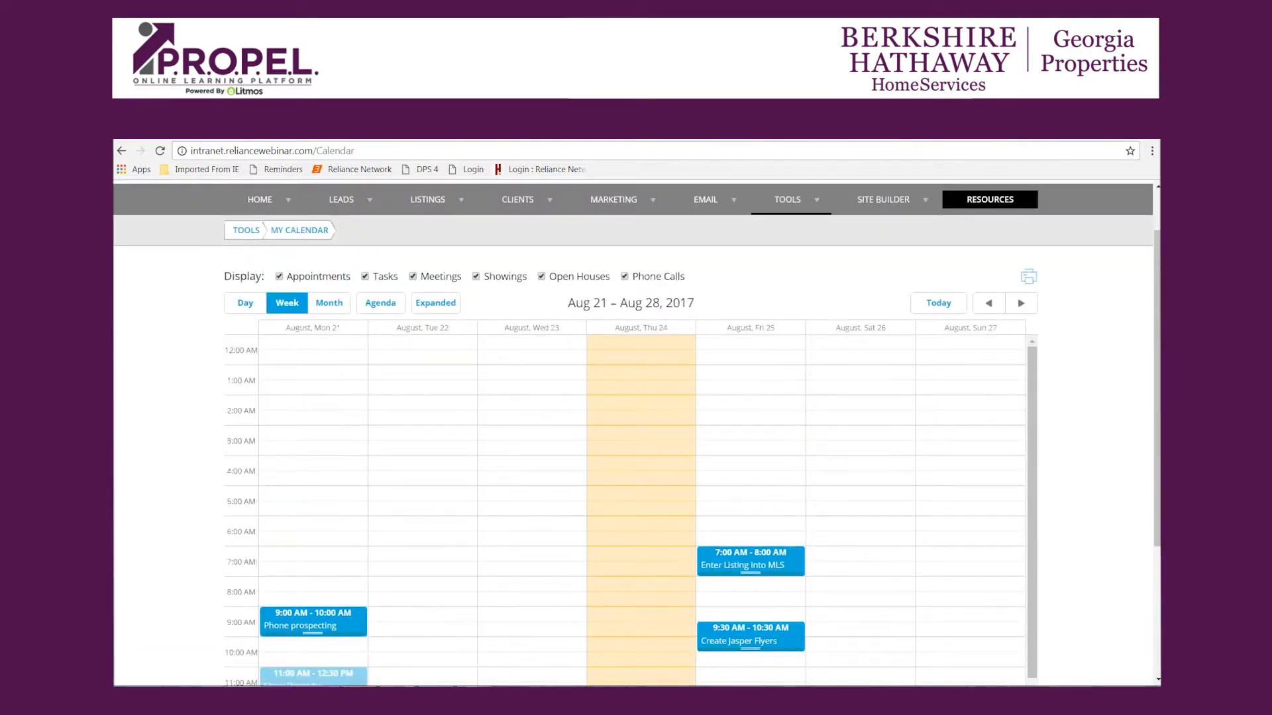
{"action": "left_click_drag", "start_coordinate": [1159, 220], "coordinate": [716, 220]}
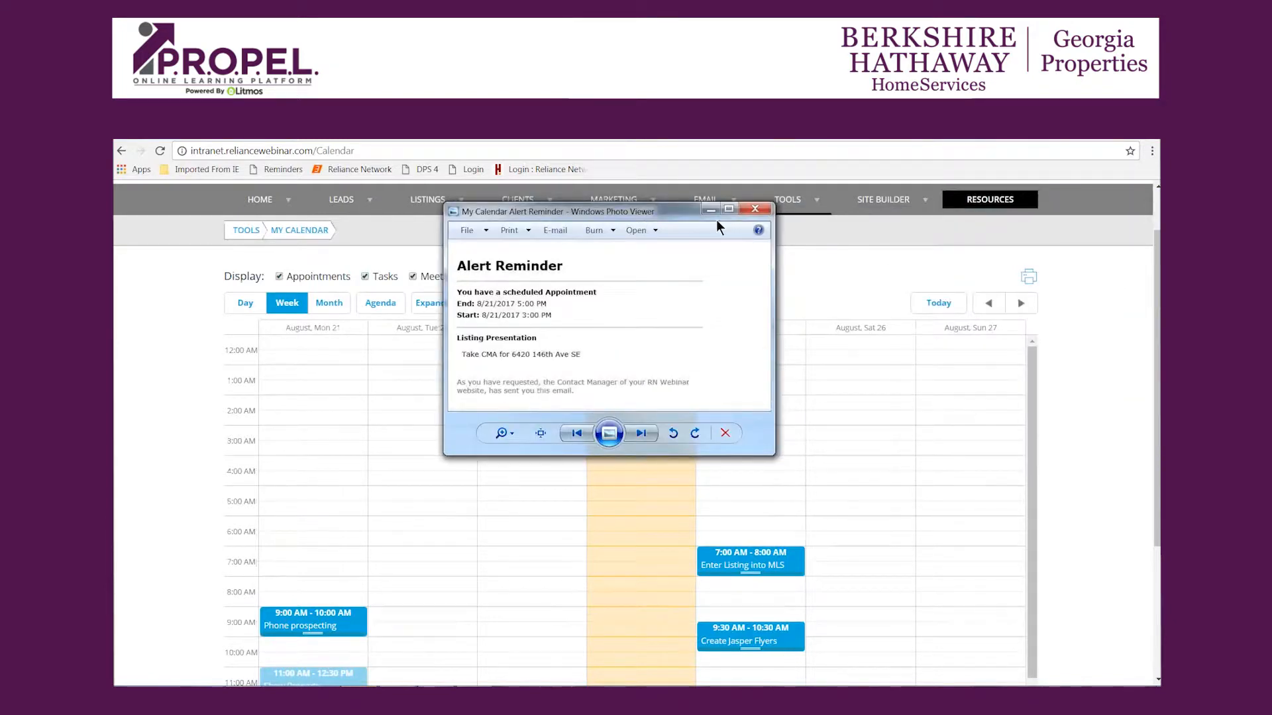
{"action": "left_click", "coordinate": [729, 210]}
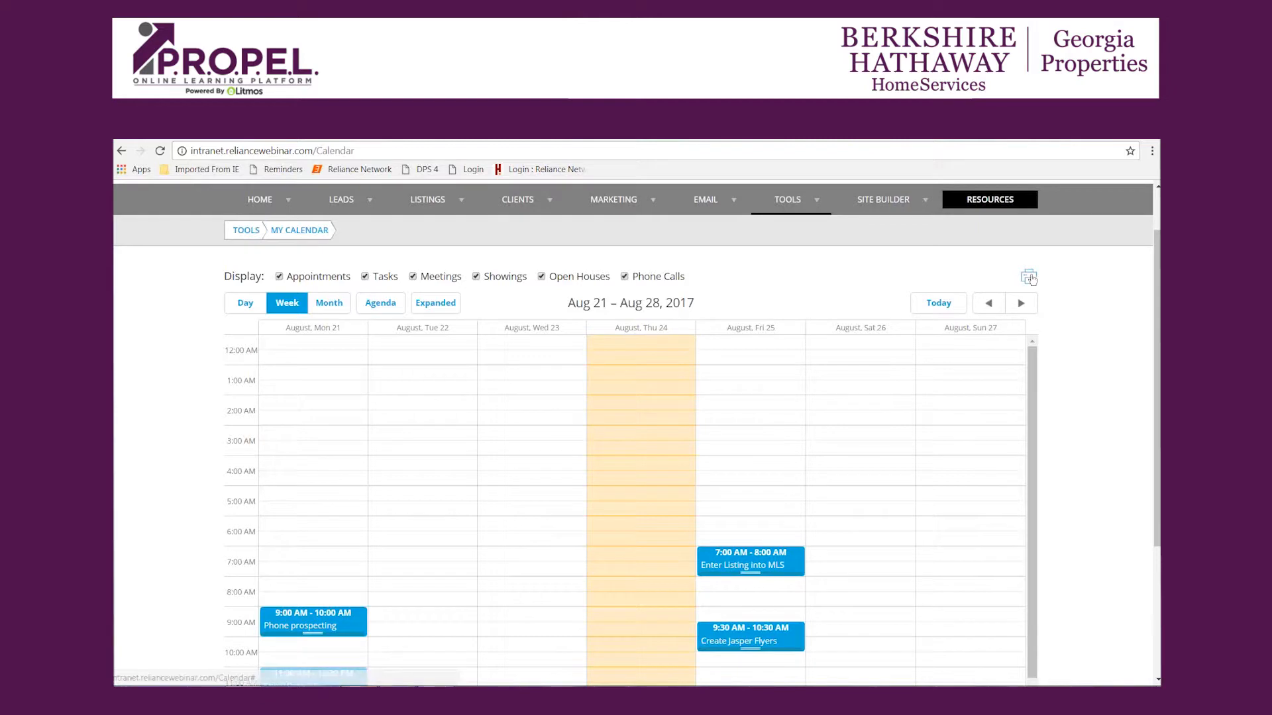
Open the printable PDF of the Aug 21 – Aug 28 week, look it over and return to the calendar.
{"action": "left_click", "coordinate": [1030, 278]}
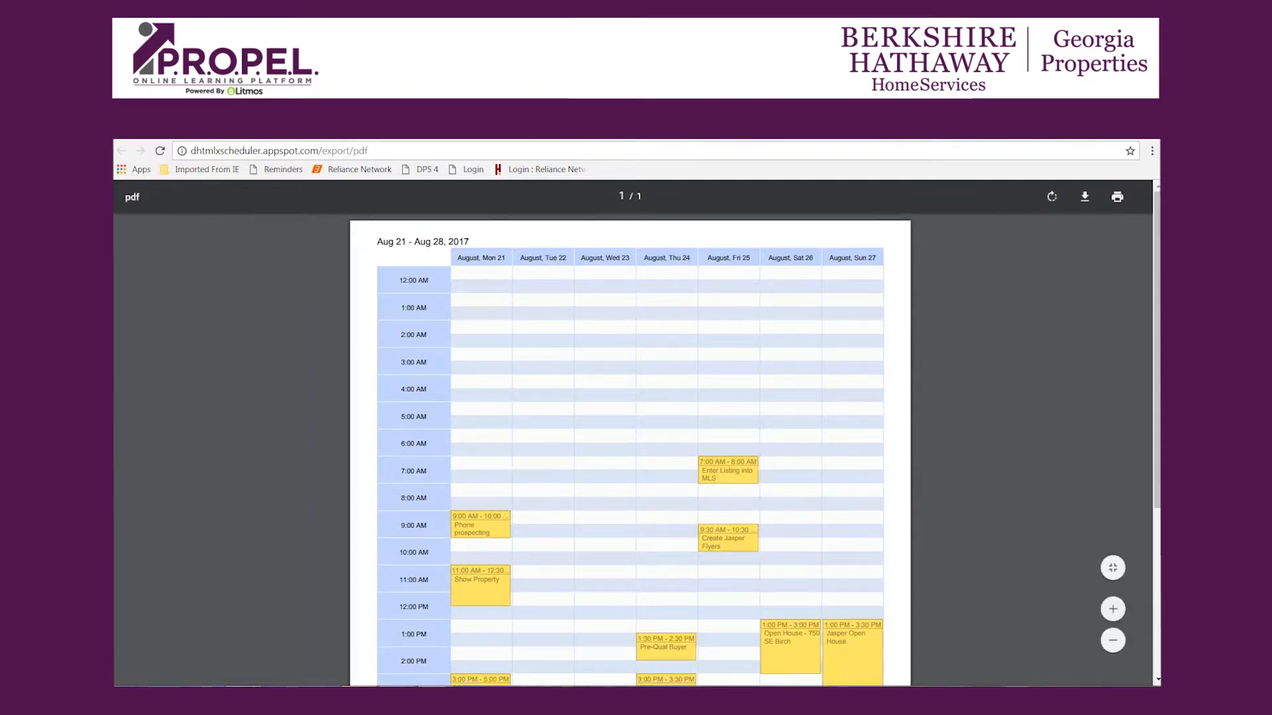
{"action": "left_click", "coordinate": [505, 137]}
Search the client contact list by the client's first name and open the matching client's profile.
{"action": "mouse_move", "coordinate": [496, 262]}
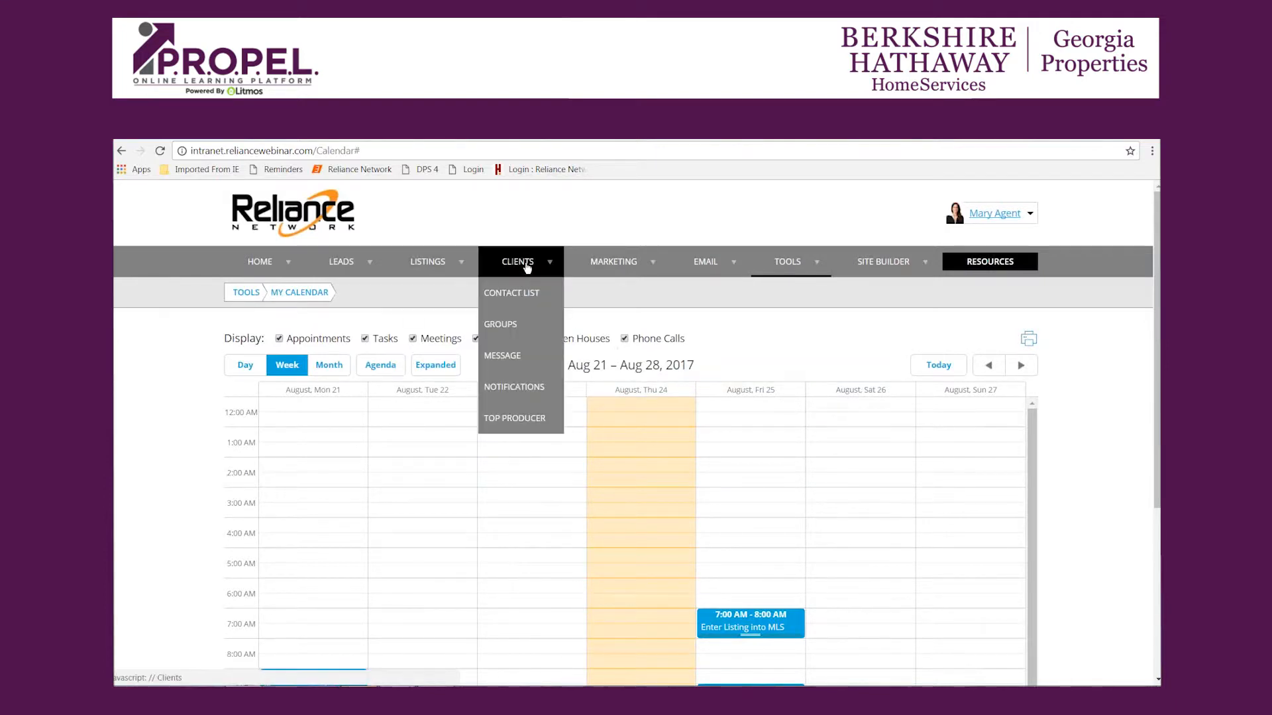
{"action": "left_click", "coordinate": [535, 299]}
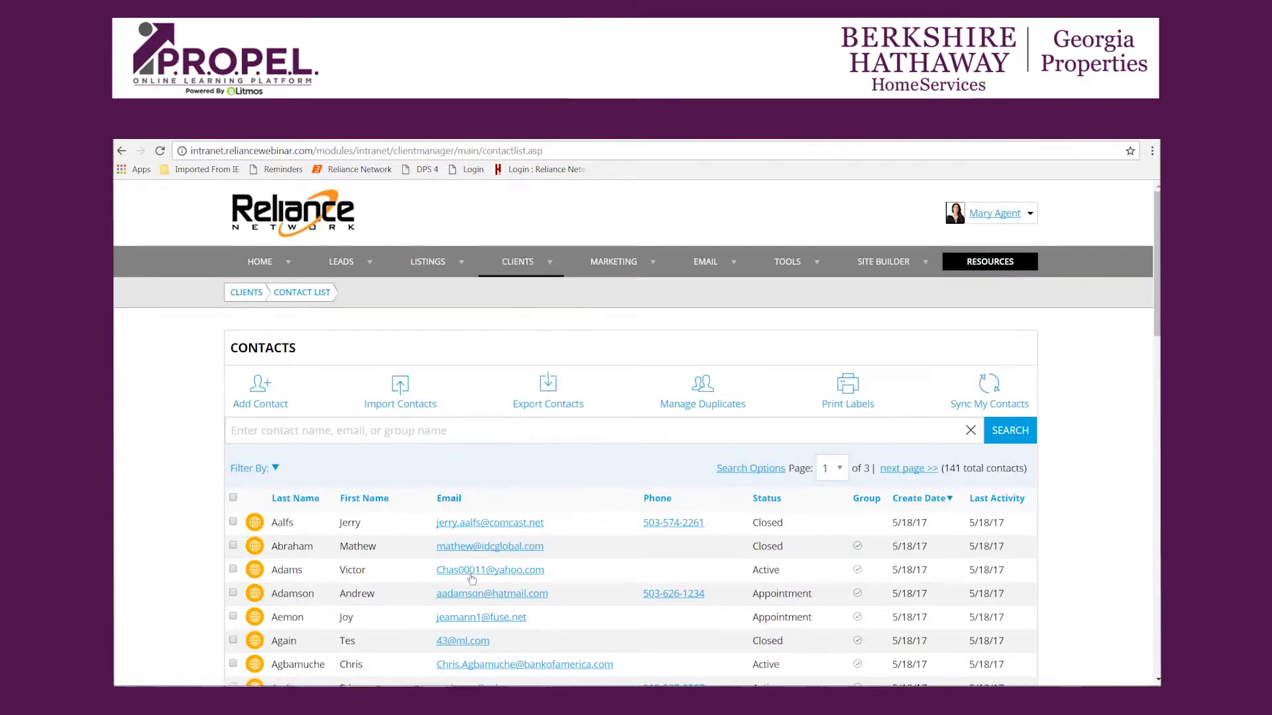
{"action": "left_click", "coordinate": [486, 431]}
{"action": "type", "text": "georg"}
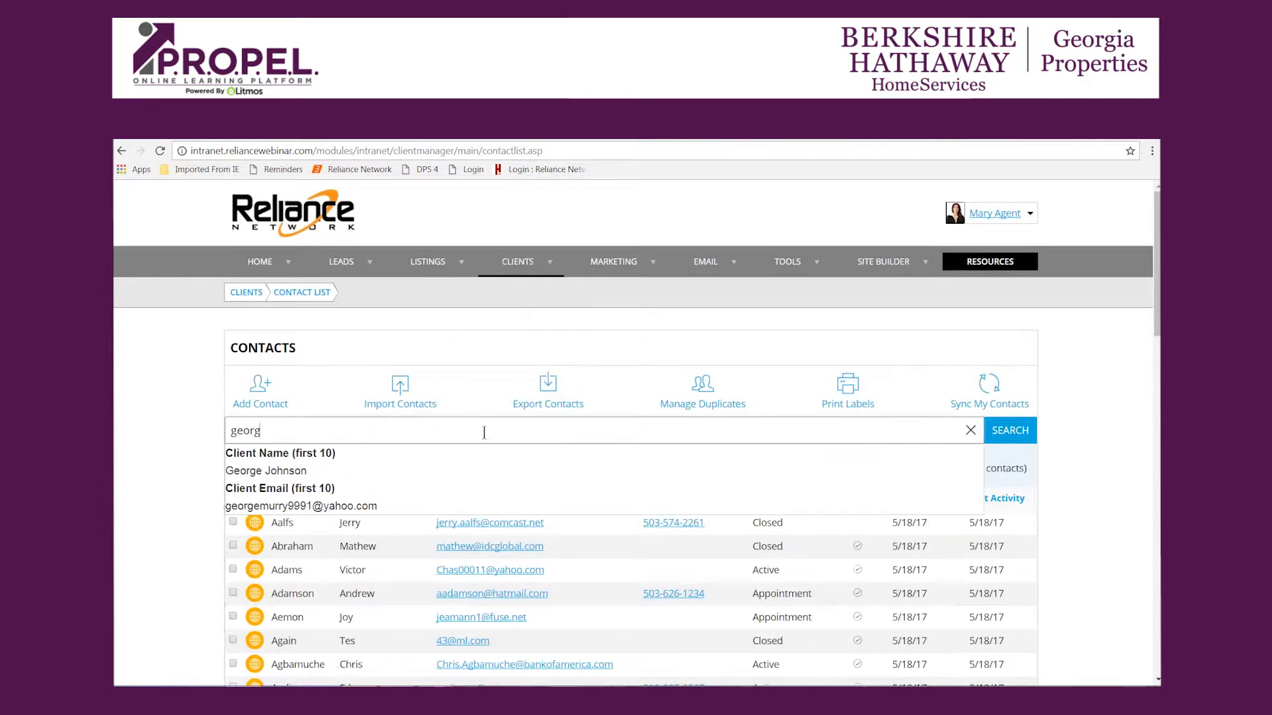
{"action": "left_click", "coordinate": [301, 472]}
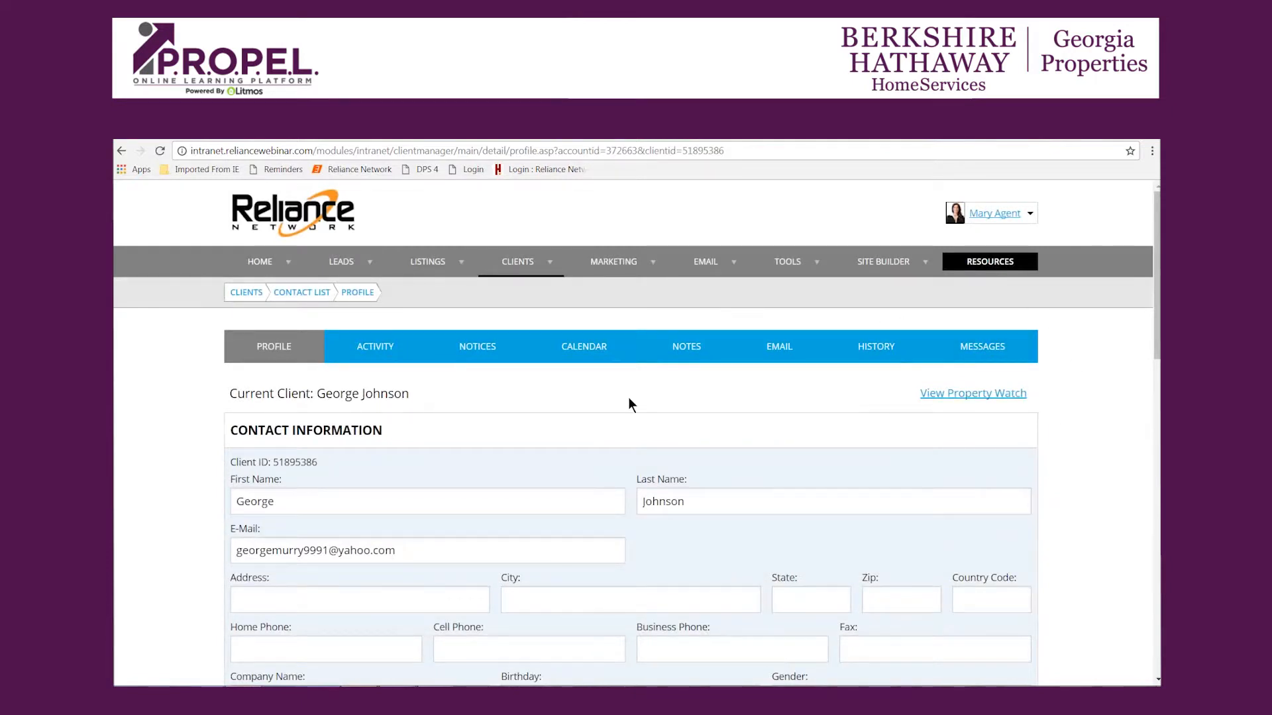
Open the client's own calendar and view the "Place temporary Sign" appointment's details without changing them.
{"action": "left_click", "coordinate": [587, 353]}
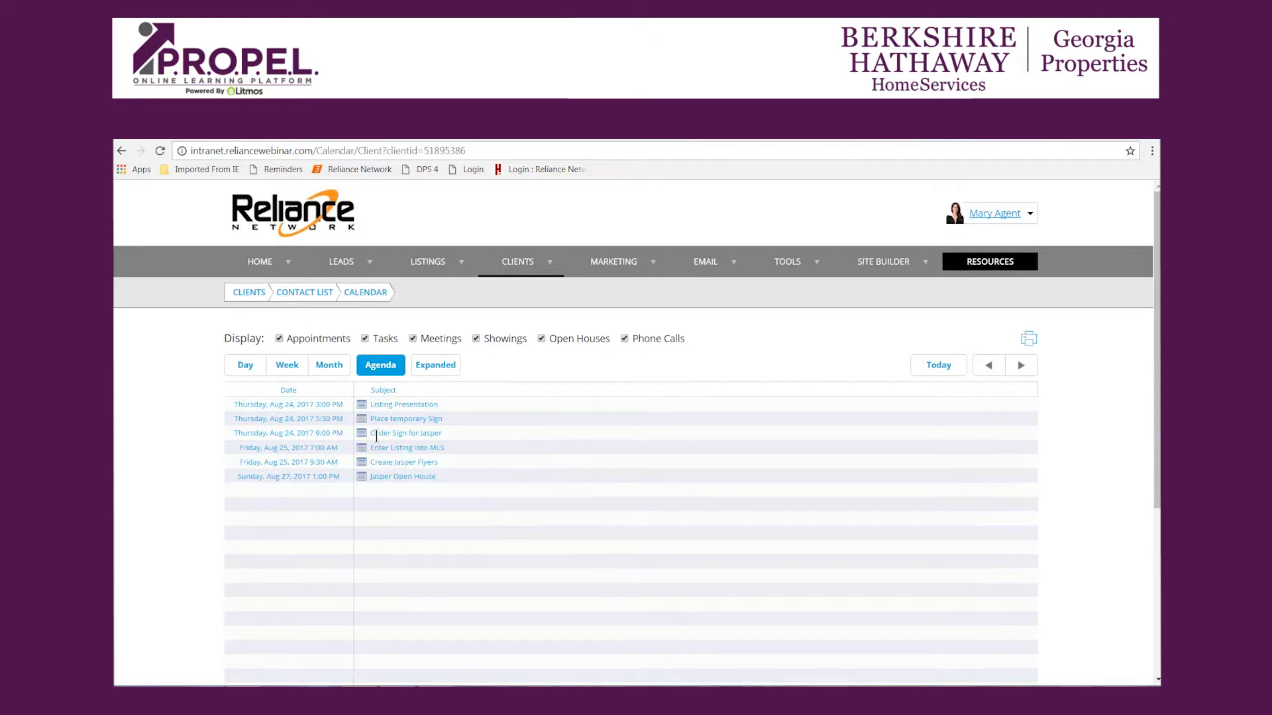
{"action": "left_click", "coordinate": [305, 417]}
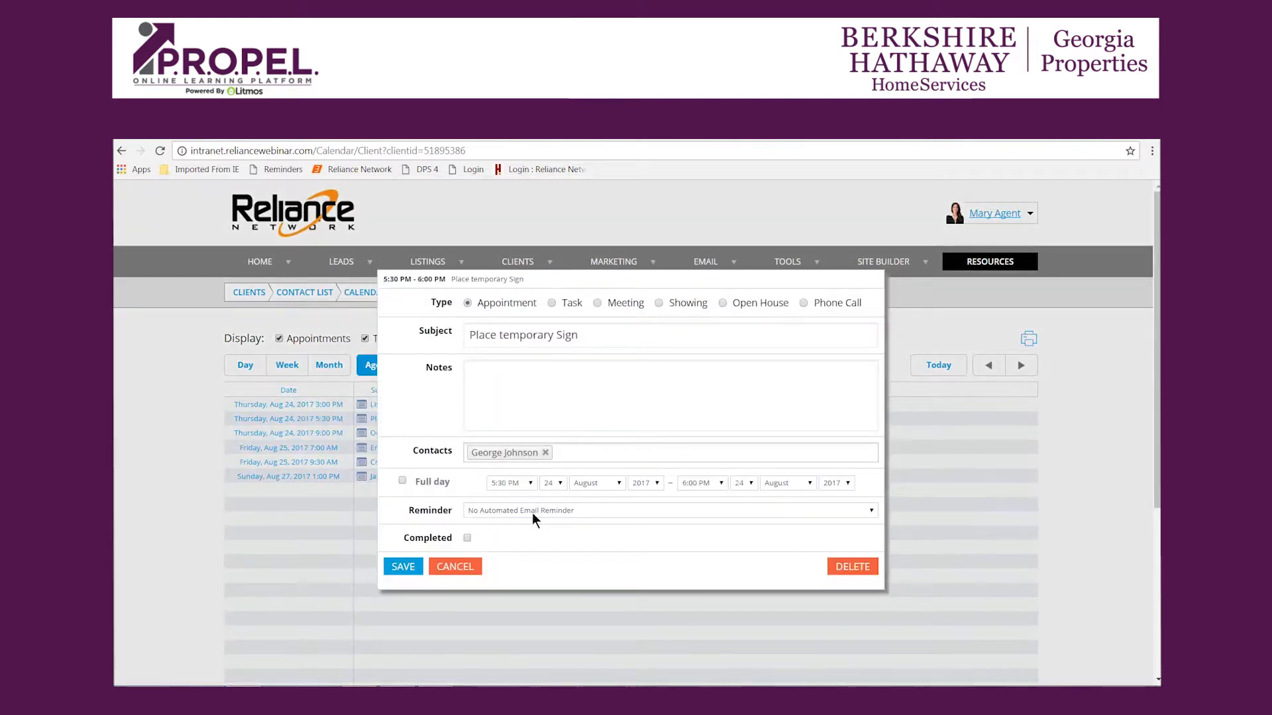
{"action": "left_click", "coordinate": [467, 570]}
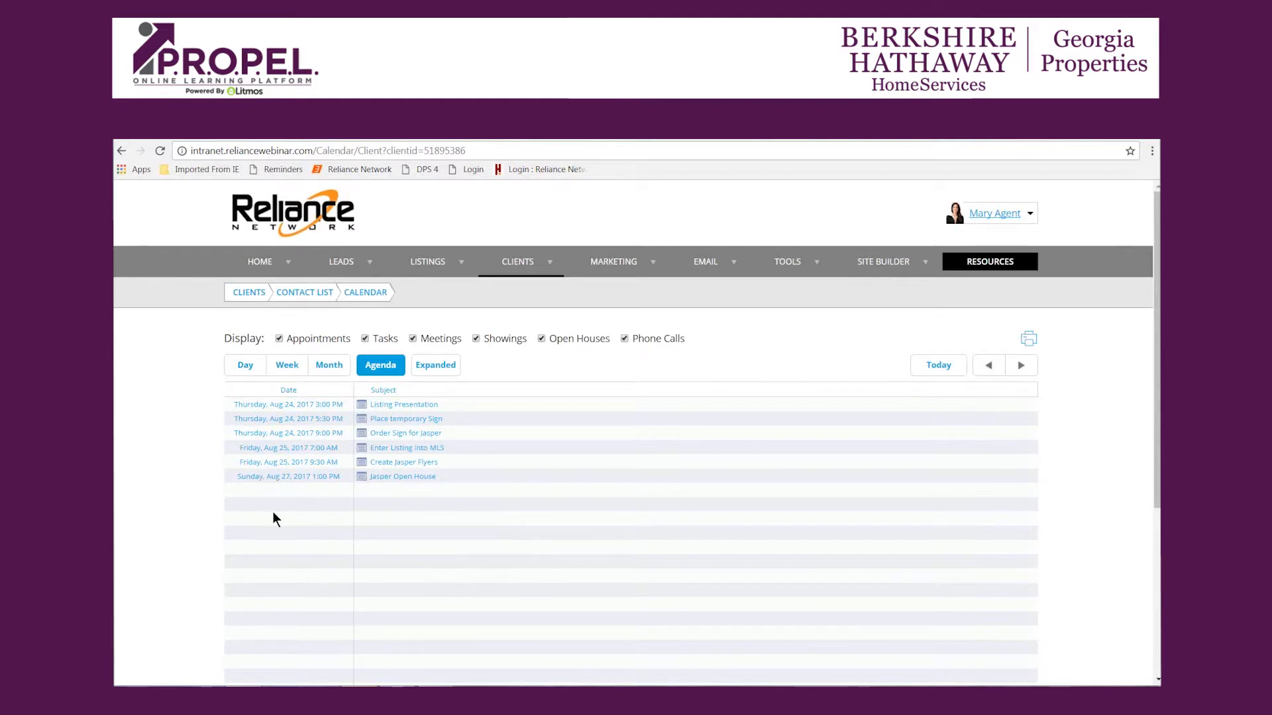
Fill in a new Showing event on the client's calendar with the subject "123 Jasper Showing" and add the client couple as second contact.
{"action": "double_click", "coordinate": [313, 488]}
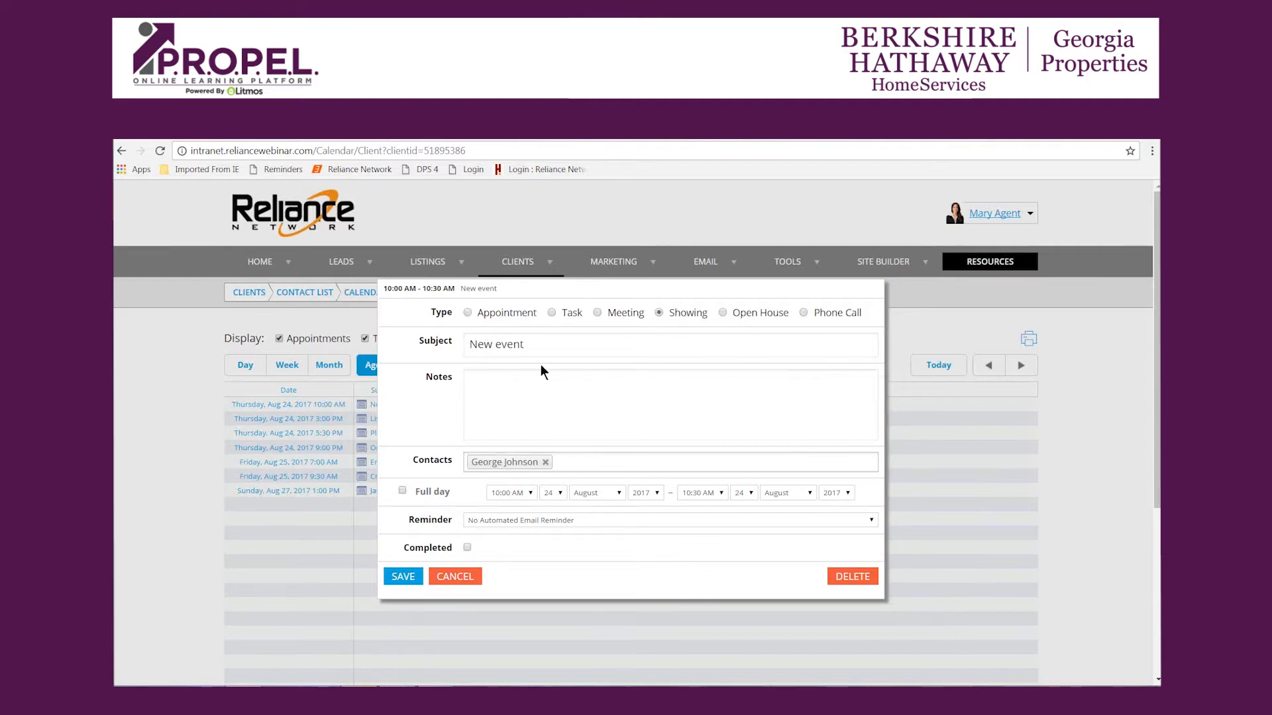
{"action": "left_click_drag", "start_coordinate": [524, 344], "coordinate": [471, 344]}
{"action": "left_click", "coordinate": [554, 345]}
{"action": "left_click_drag", "start_coordinate": [554, 345], "coordinate": [427, 353]}
{"action": "type", "text": "123 Jasper Showing"}
{"action": "left_click", "coordinate": [606, 462]}
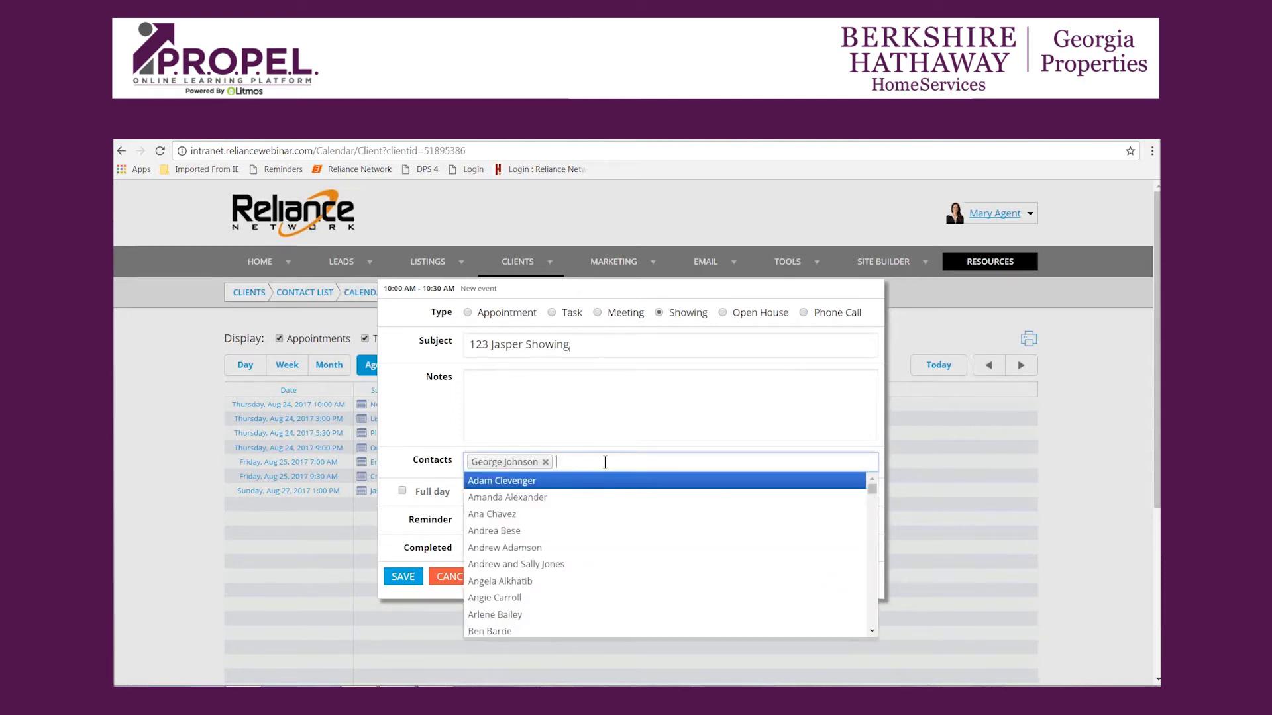
{"action": "left_click", "coordinate": [579, 561]}
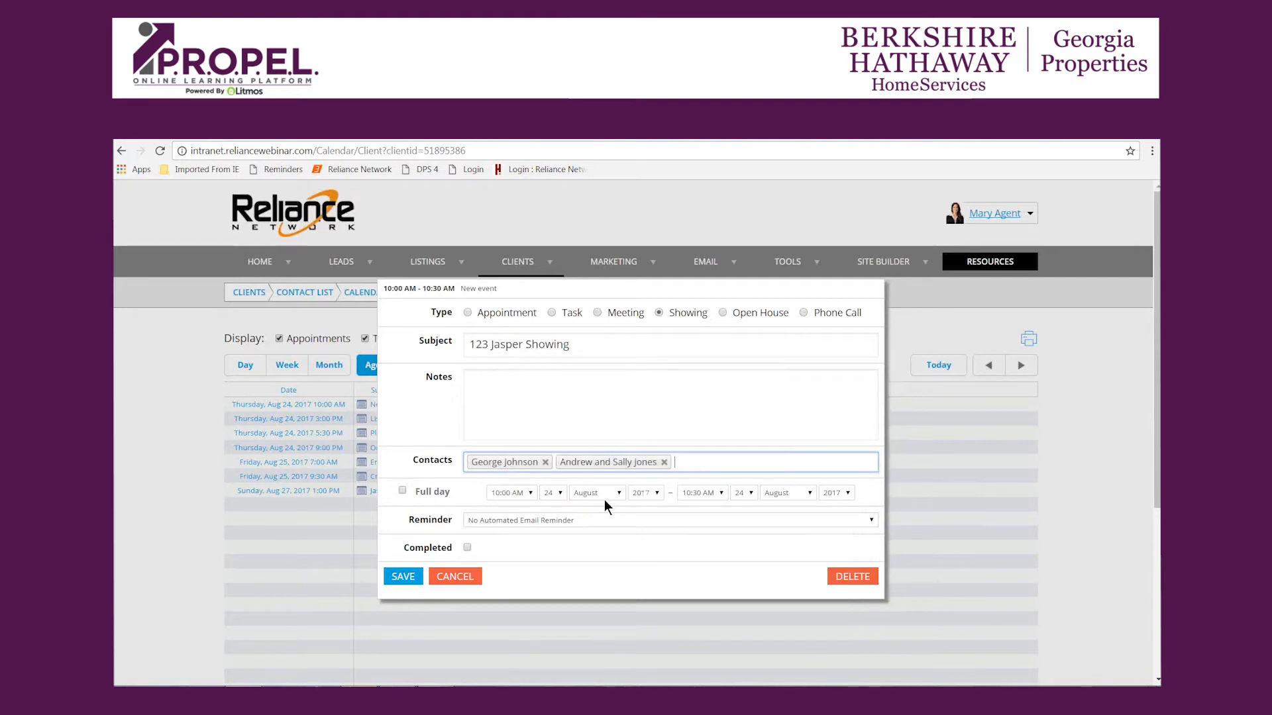
Set the showing's start to 11:00 AM on August 26, 2017.
{"action": "left_click", "coordinate": [530, 493]}
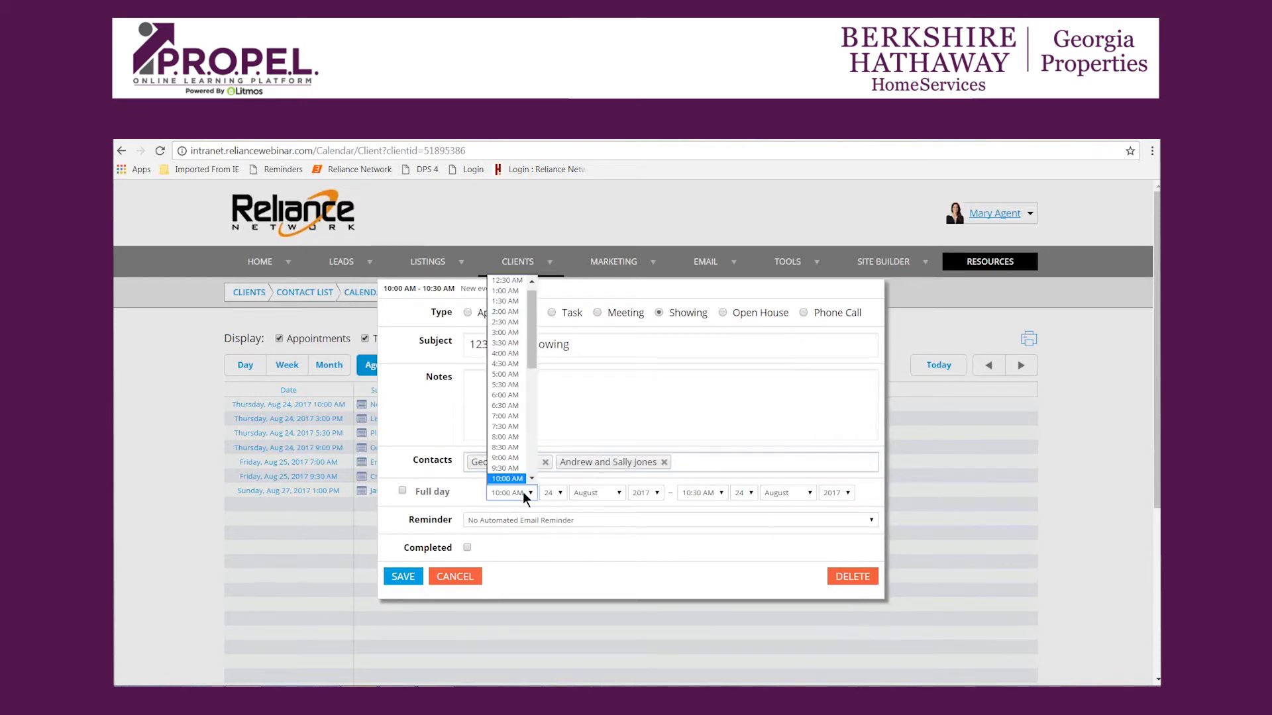
{"action": "scroll", "coordinate": [526, 483], "scroll_direction": "down", "scroll_amount": 1}
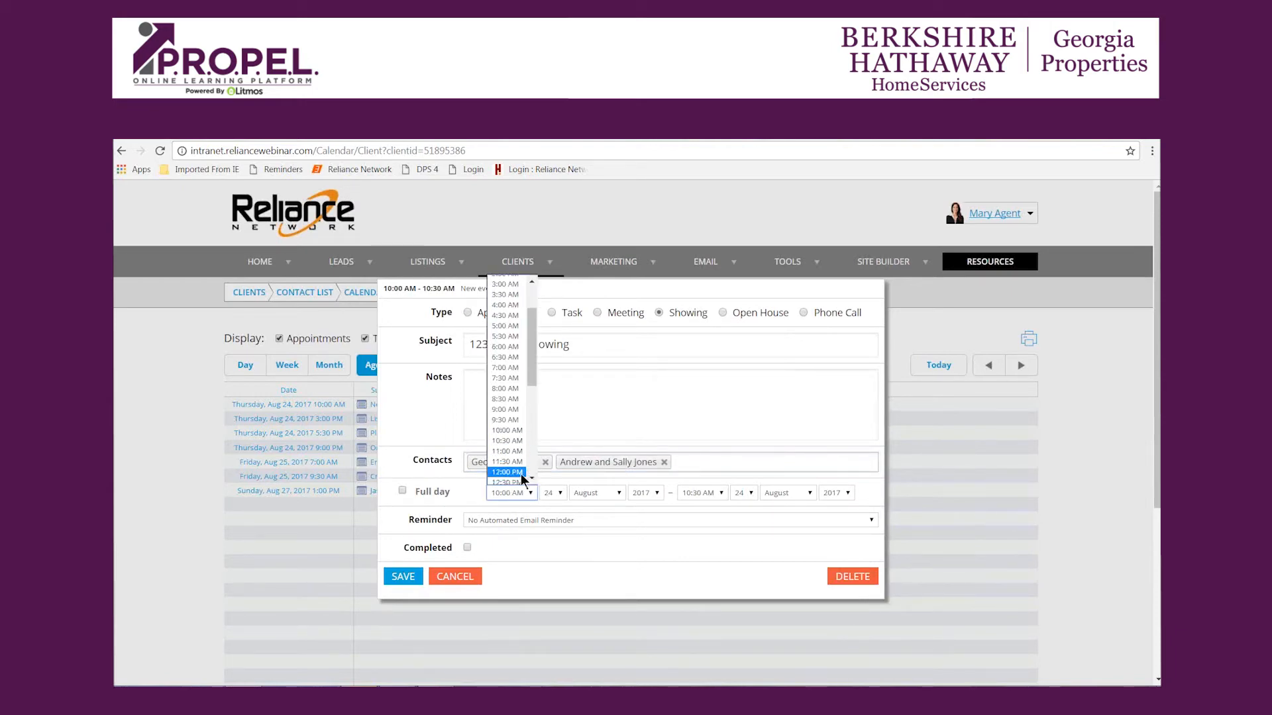
{"action": "left_click", "coordinate": [509, 474]}
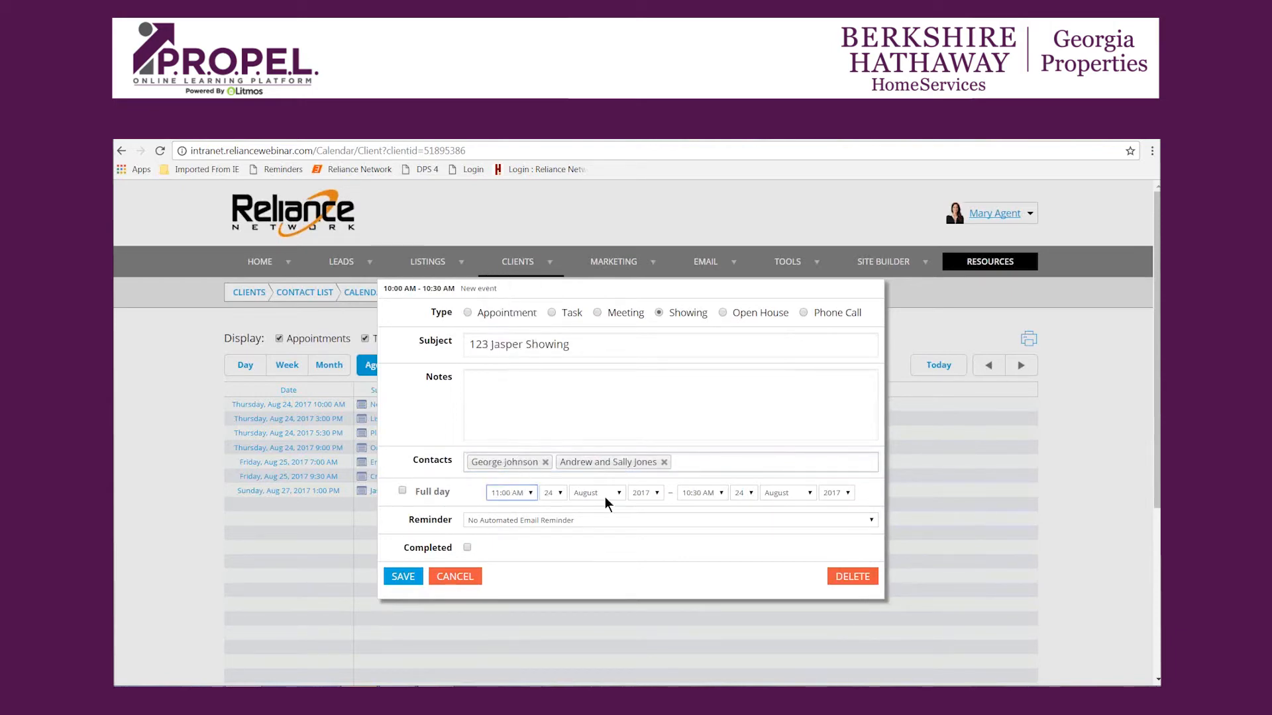
{"action": "left_click", "coordinate": [560, 494]}
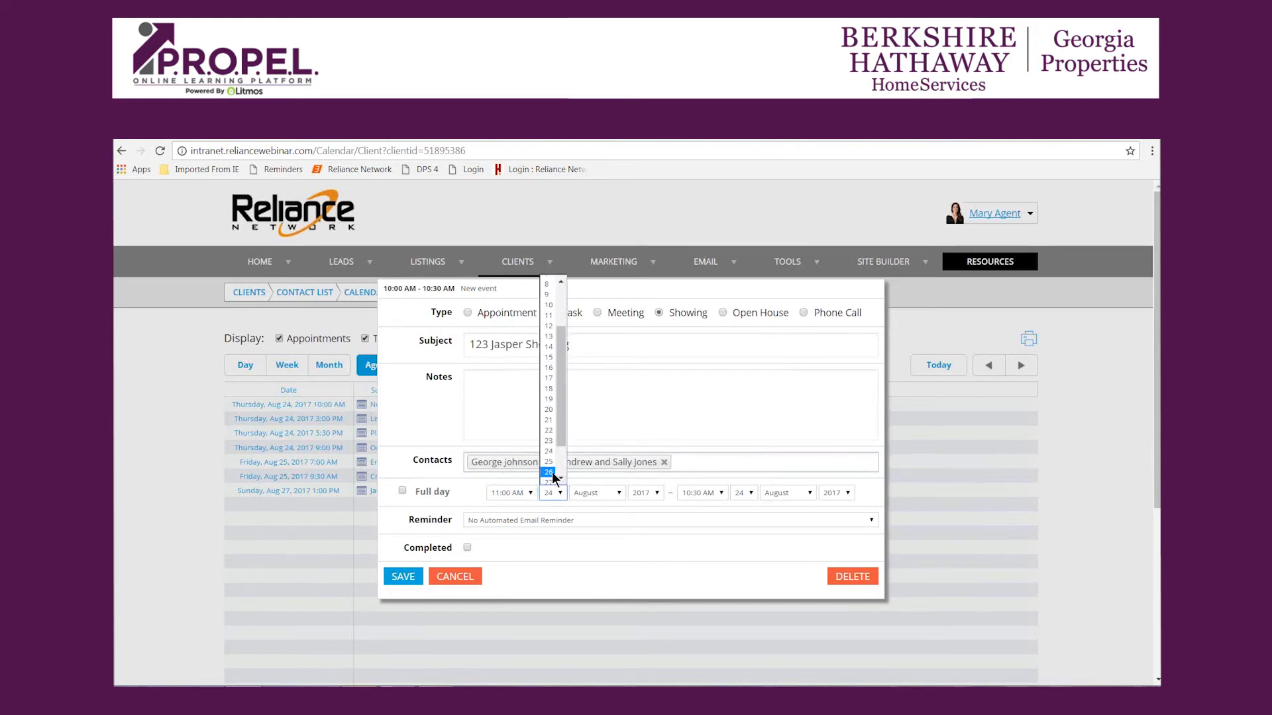
{"action": "left_click", "coordinate": [549, 472]}
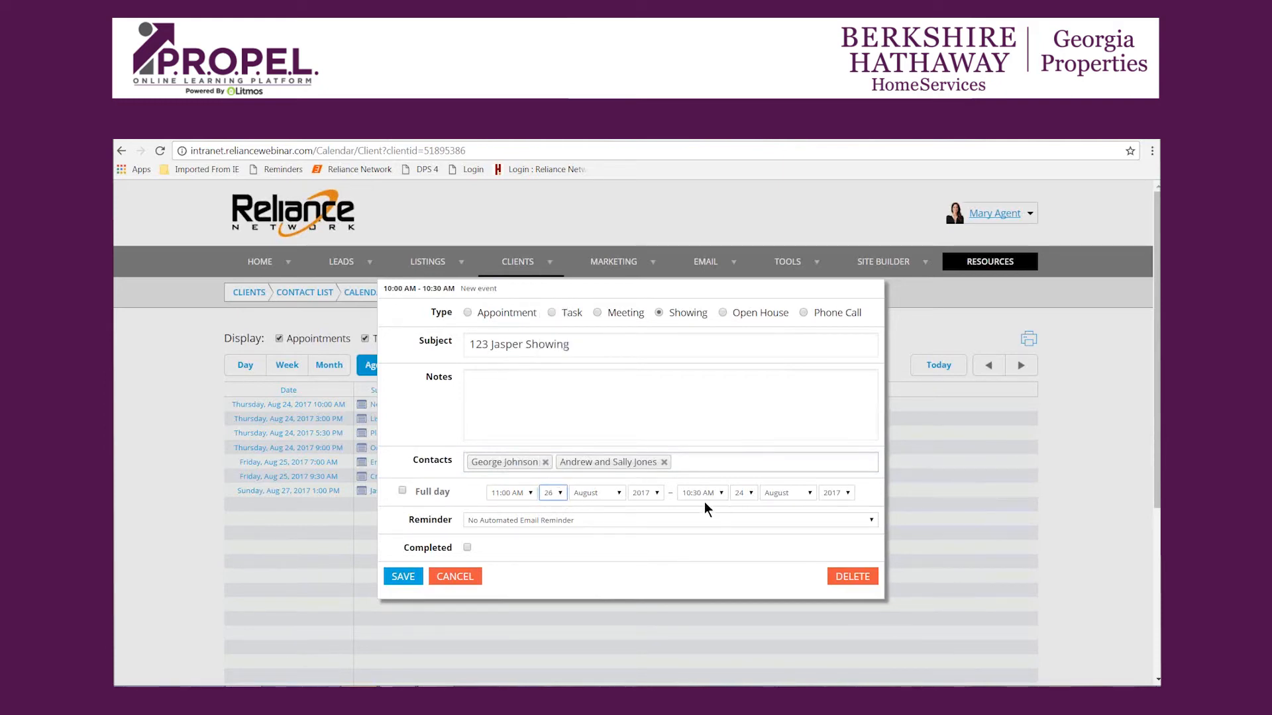
Set the showing's end to 12:00 PM on August 26, 2017.
{"action": "left_click", "coordinate": [722, 494]}
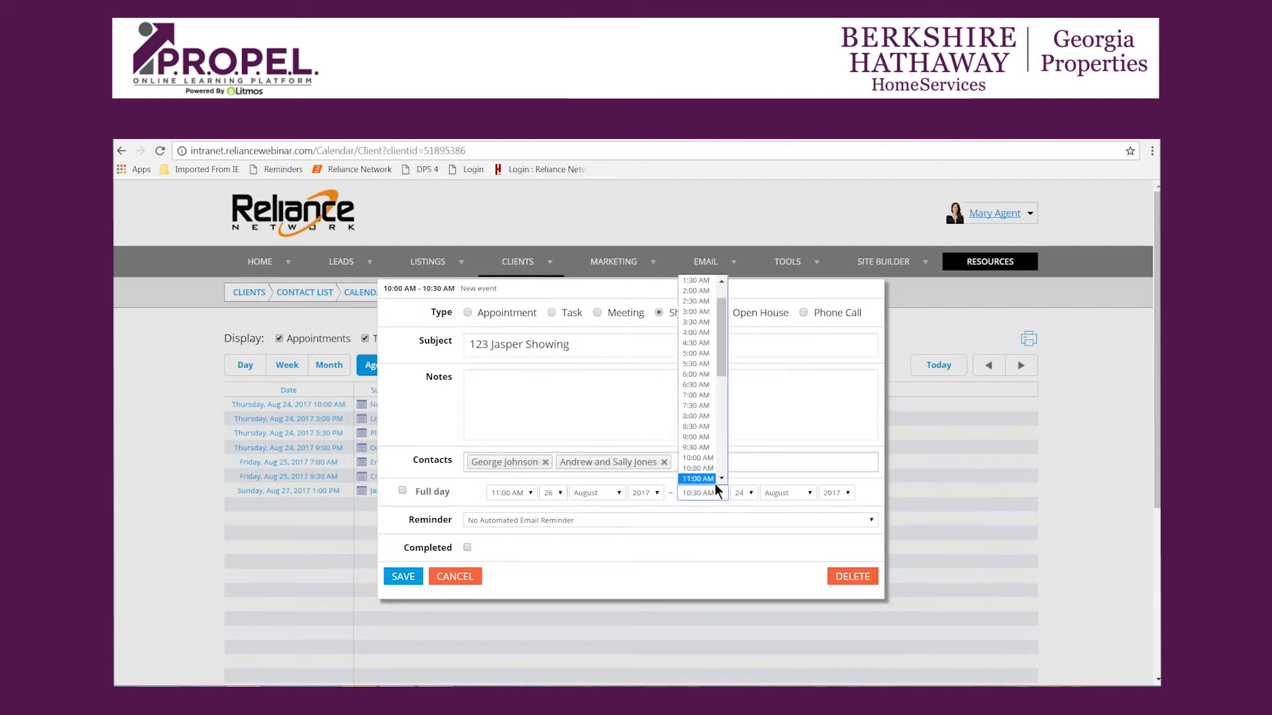
{"action": "left_click", "coordinate": [722, 478]}
{"action": "left_click", "coordinate": [712, 479]}
{"action": "left_click", "coordinate": [749, 494]}
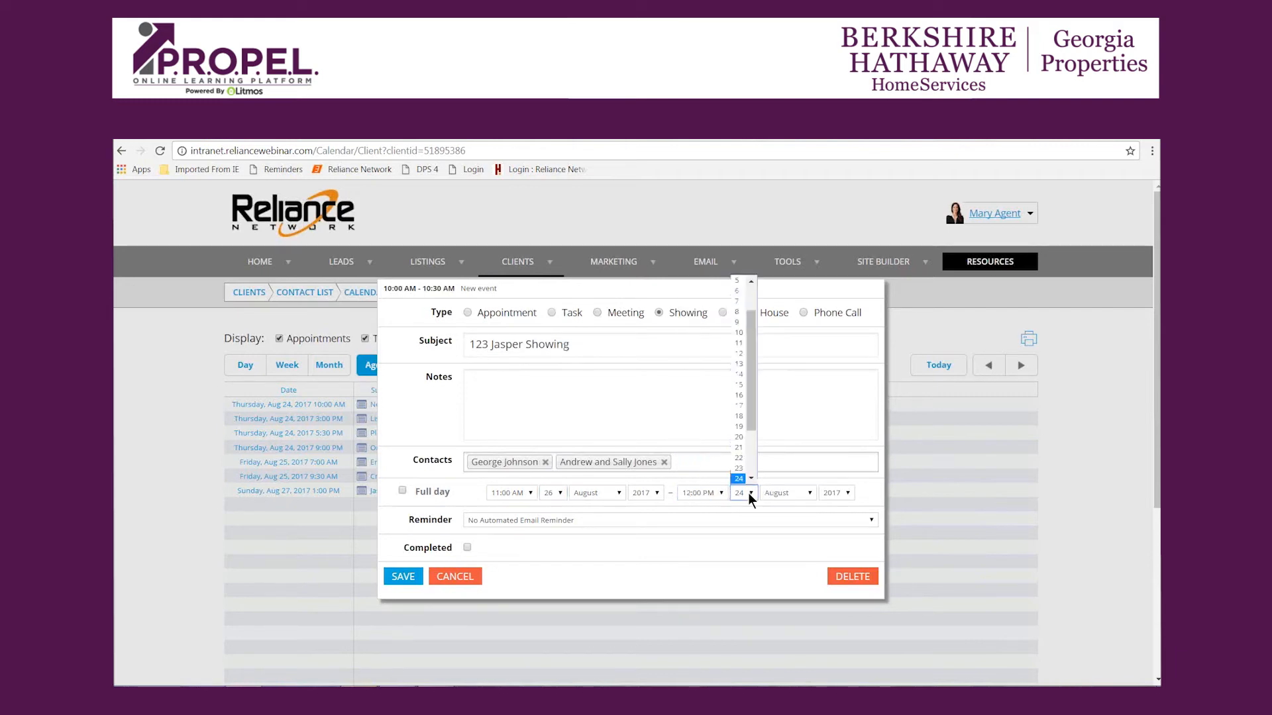
{"action": "scroll", "coordinate": [751, 480], "scroll_direction": "down", "scroll_amount": 1}
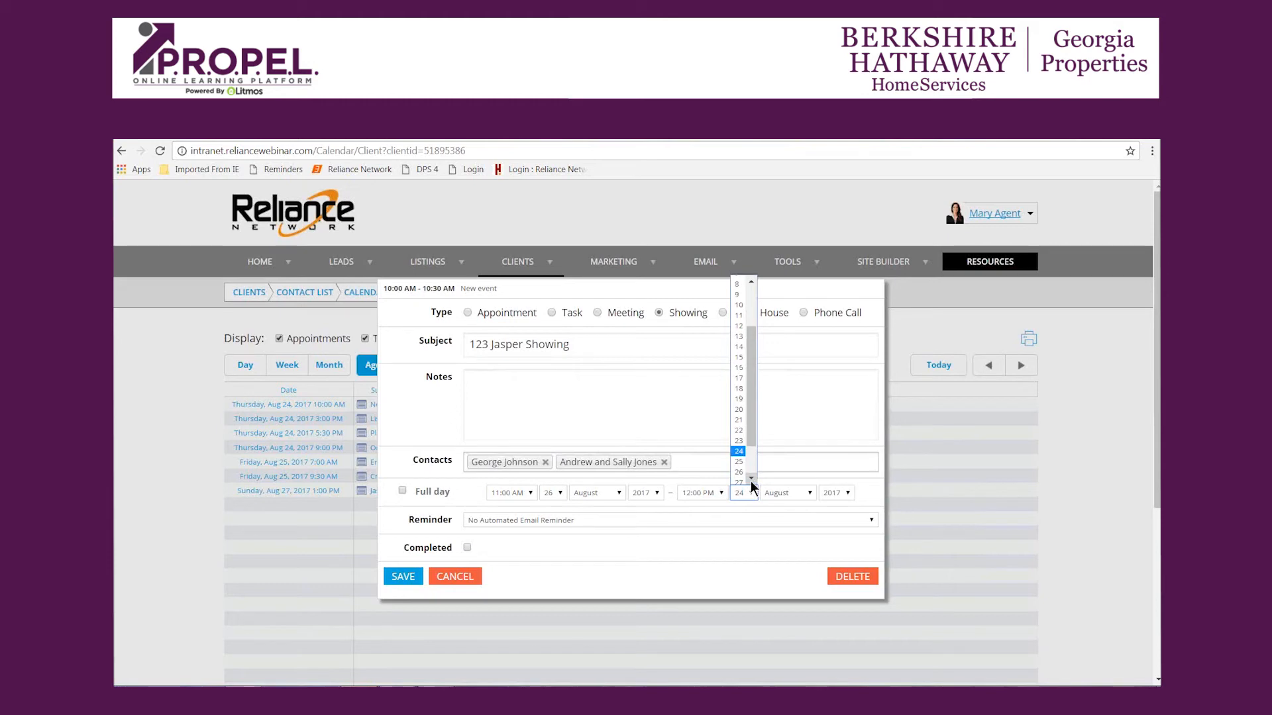
{"action": "left_click", "coordinate": [738, 471]}
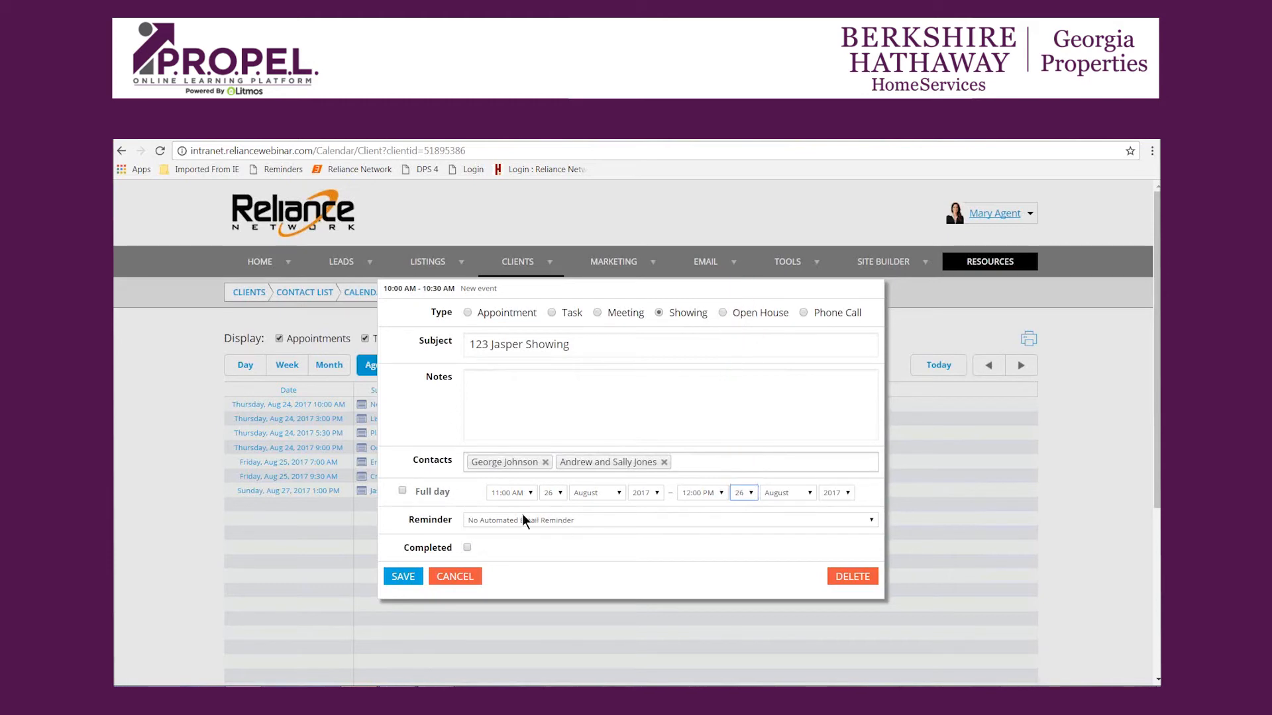
Set the showing's email reminder to 1 Hour Before and save the new event.
{"action": "left_click", "coordinate": [871, 520]}
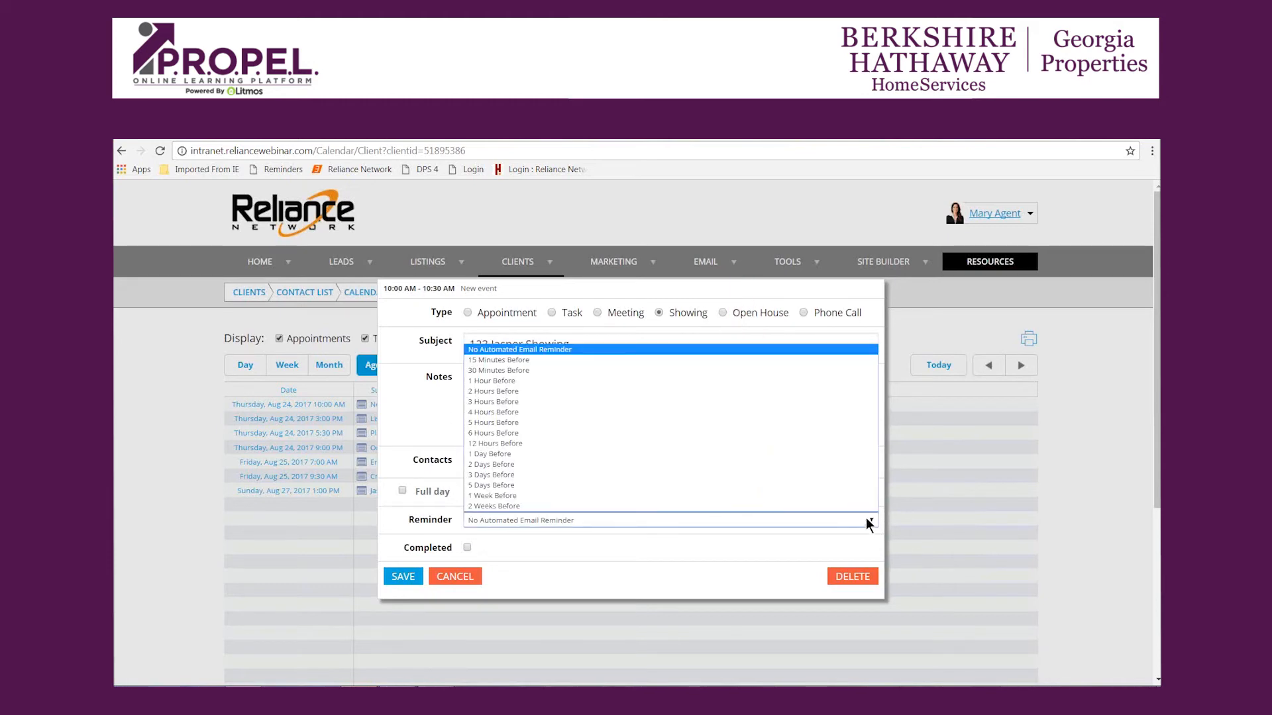
{"action": "left_click", "coordinate": [518, 383]}
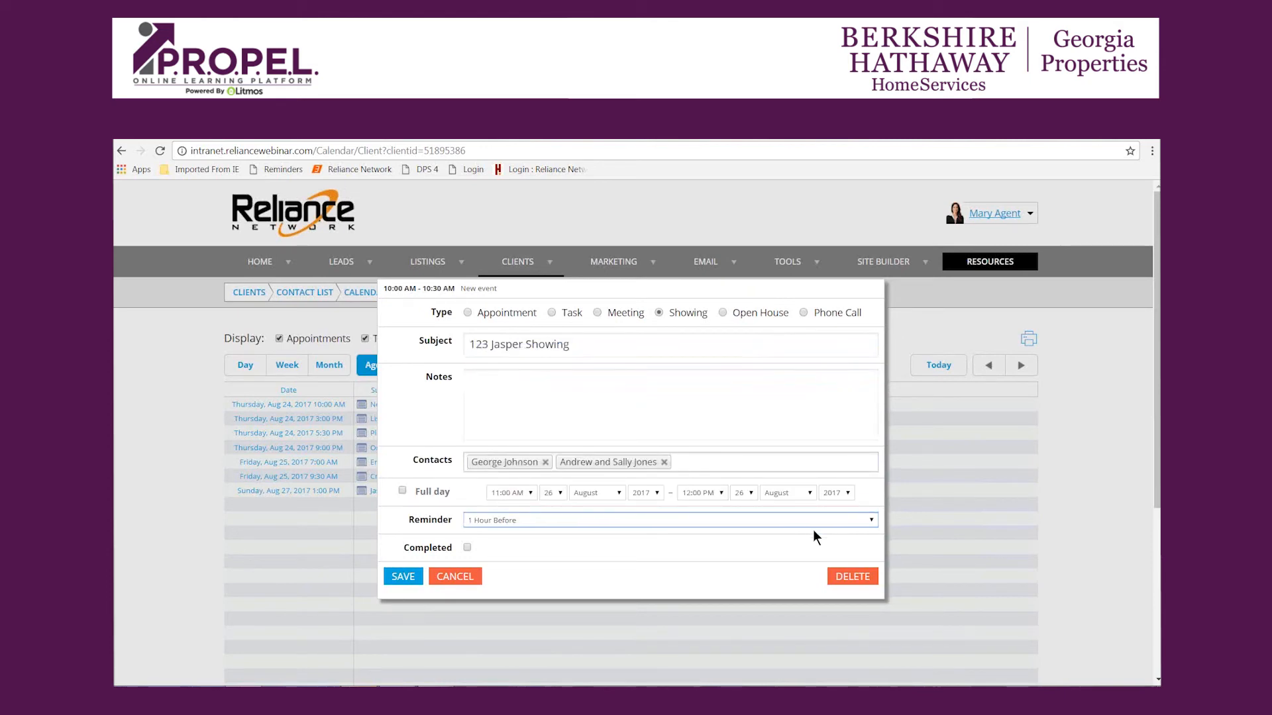
{"action": "left_click", "coordinate": [407, 575]}
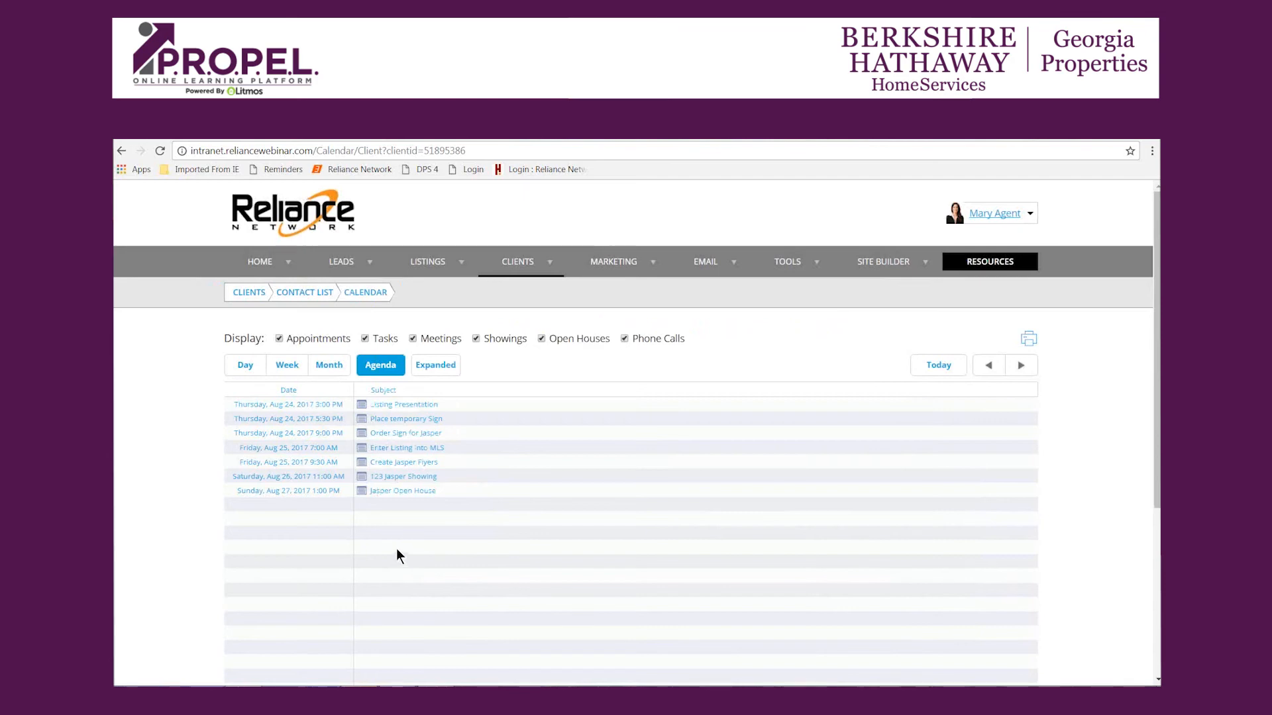
Mark the "Place temporary Sign" appointment on the client's calendar as completed and save it.
{"action": "left_click", "coordinate": [307, 420]}
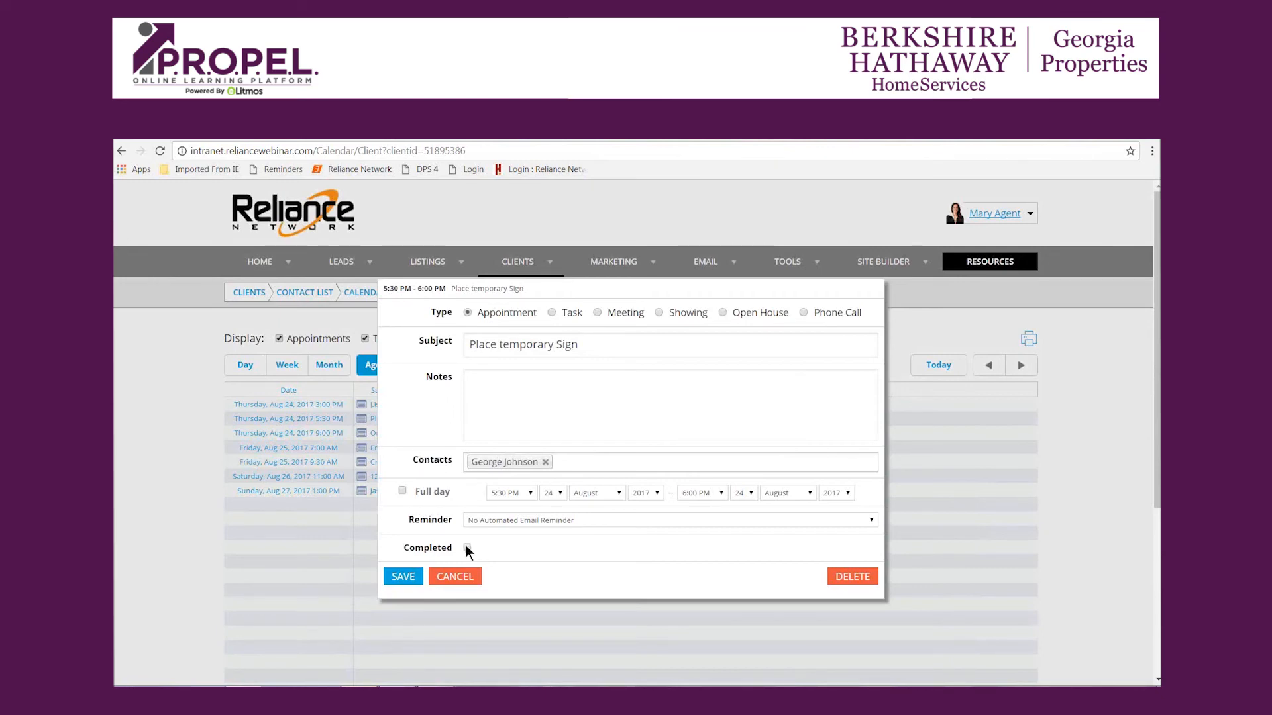
{"action": "left_click", "coordinate": [399, 575]}
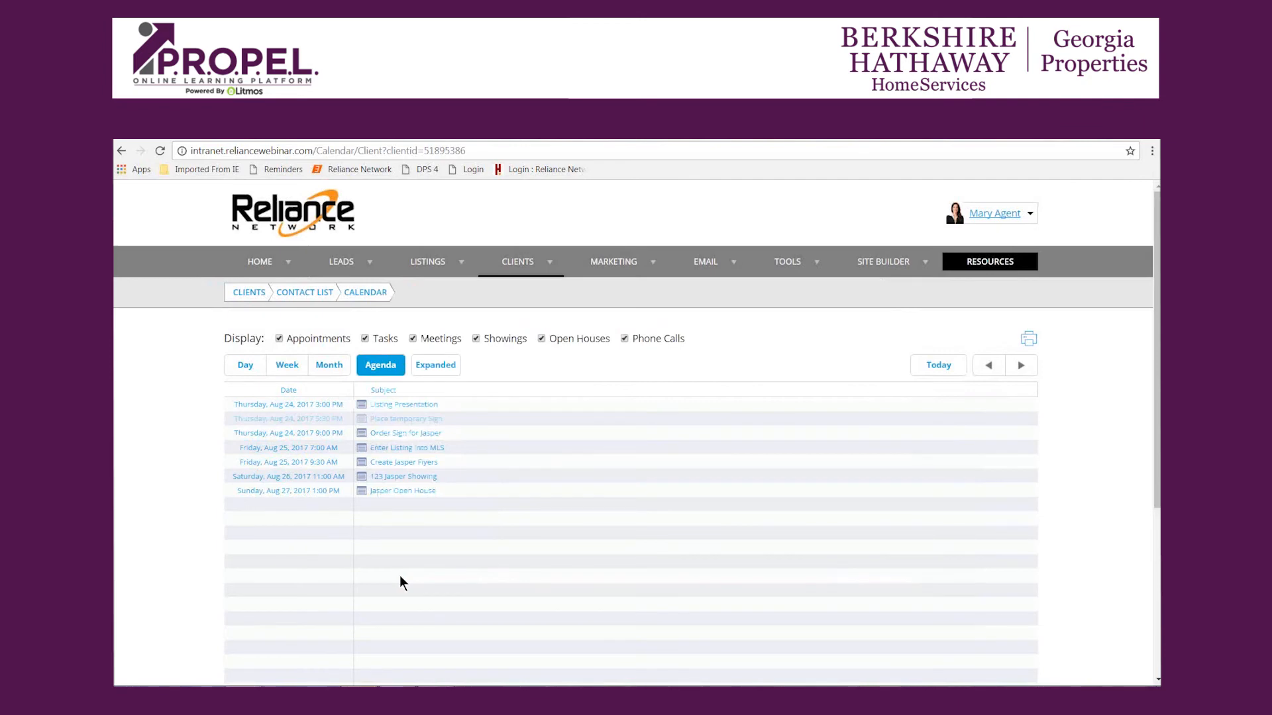